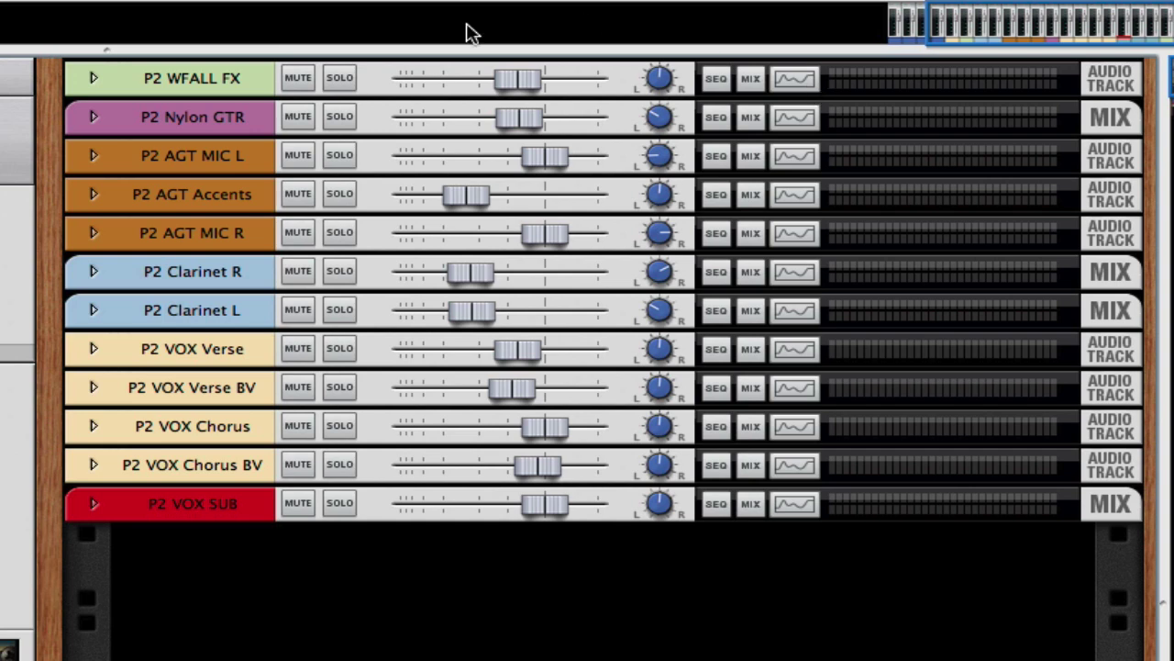
Unfold the P2 Nylon GTR device in the rack to reveal its NN-XT sampler
click(89, 116)
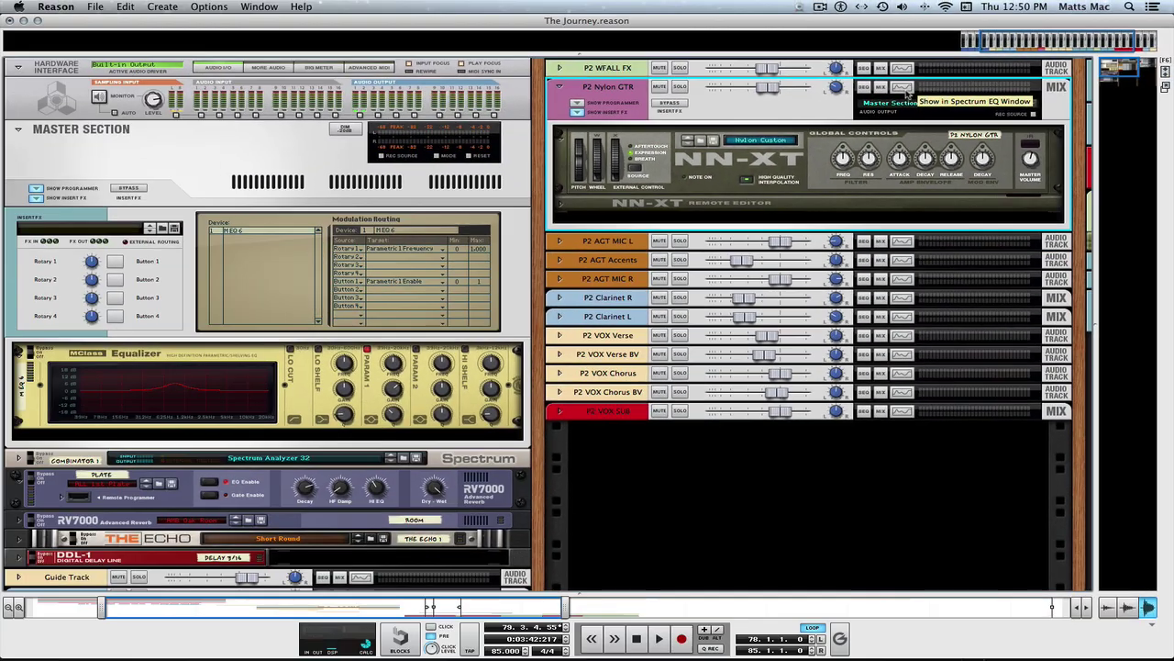
Switch the main view from the sequencer to the full mixer
key(F7)
key(F5)
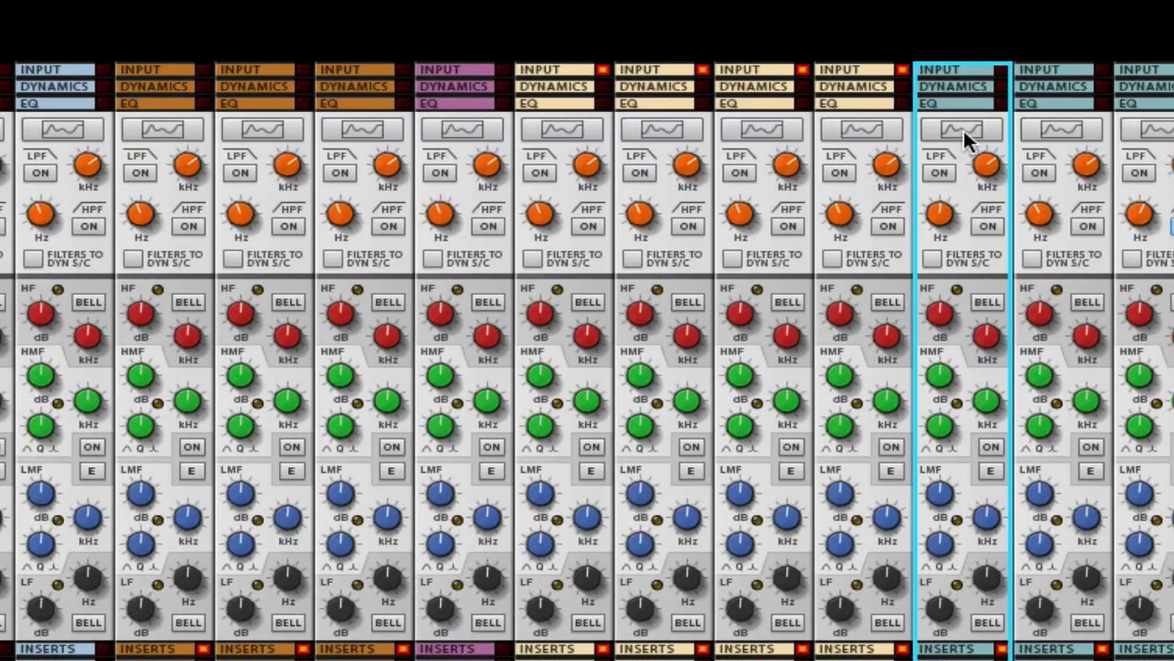
Open P3 GTR Verse in the Spectrum EQ window and bring the window into focus
click(613, 139)
click(963, 128)
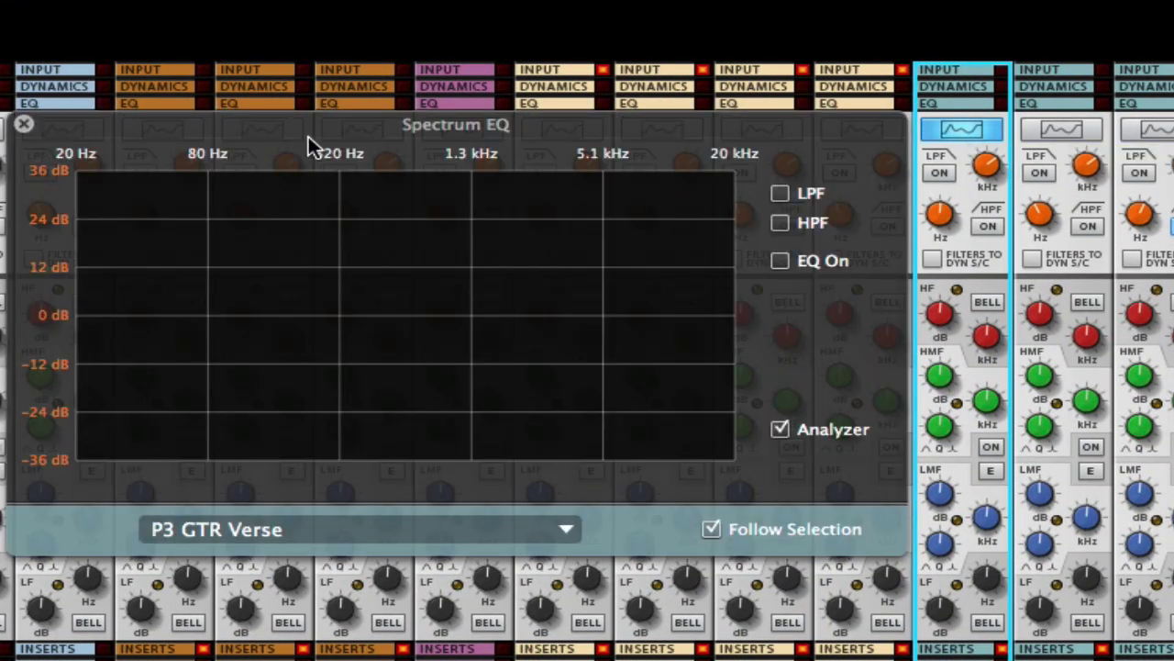
click(778, 263)
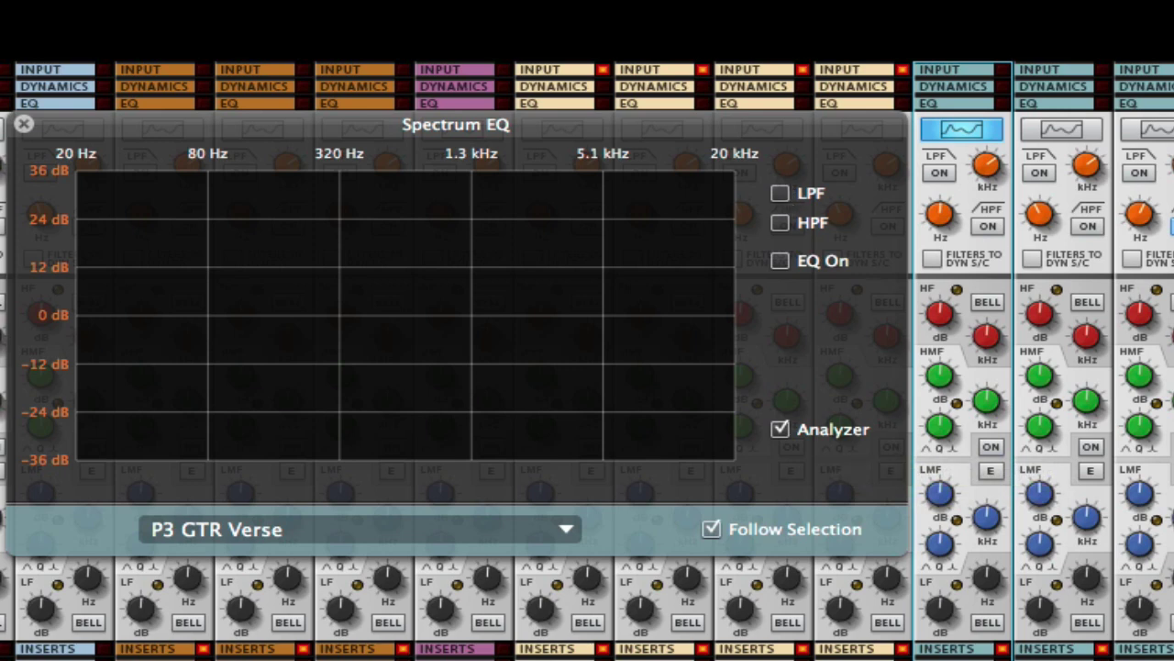
key(space)
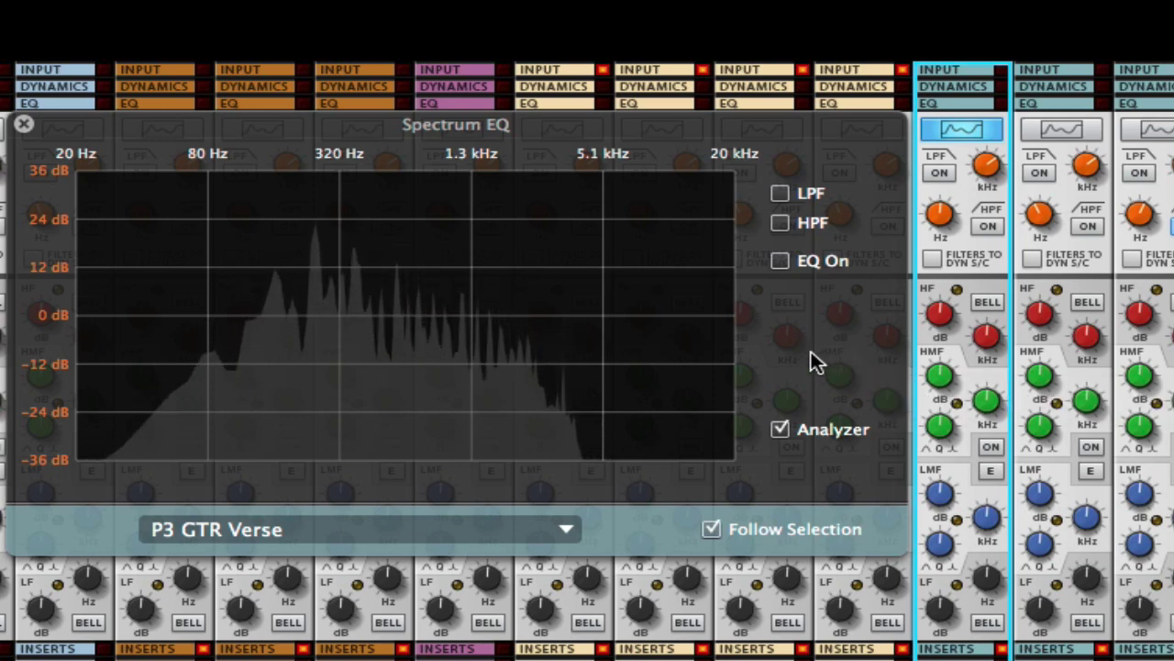
key(space)
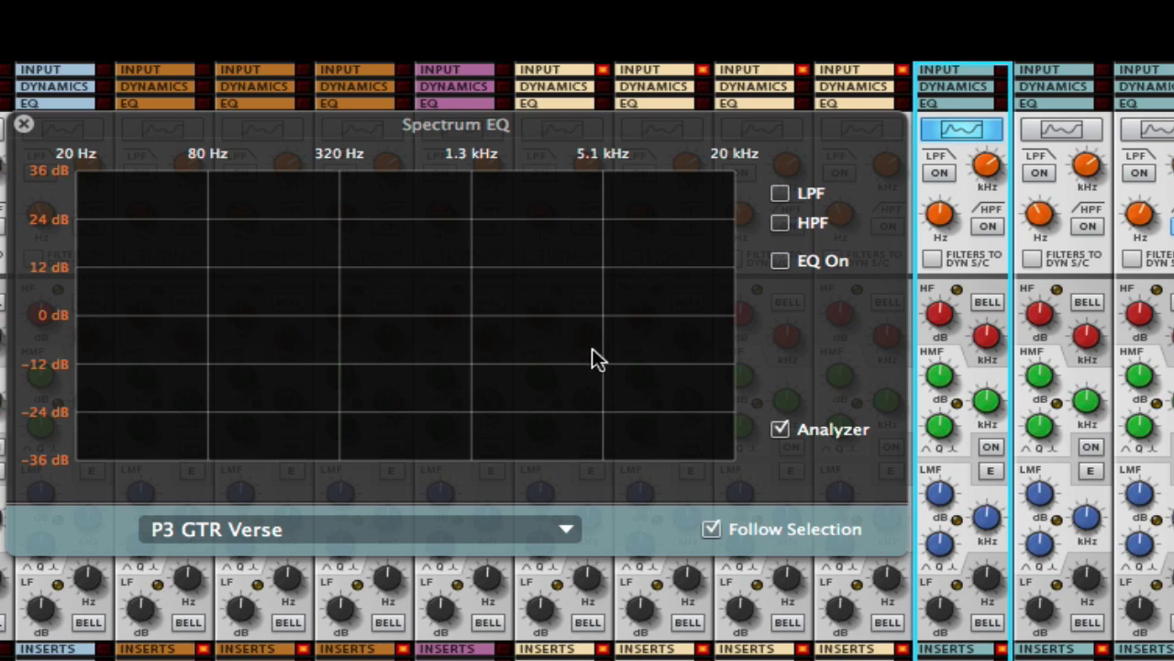
key(space)
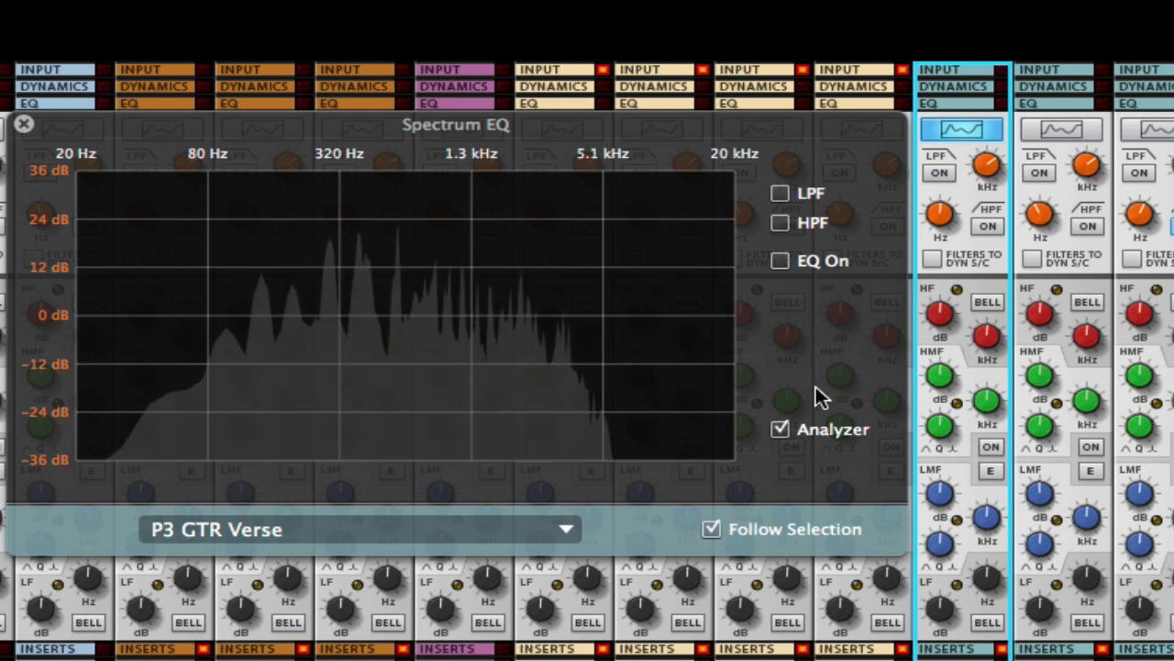
click(778, 430)
click(779, 429)
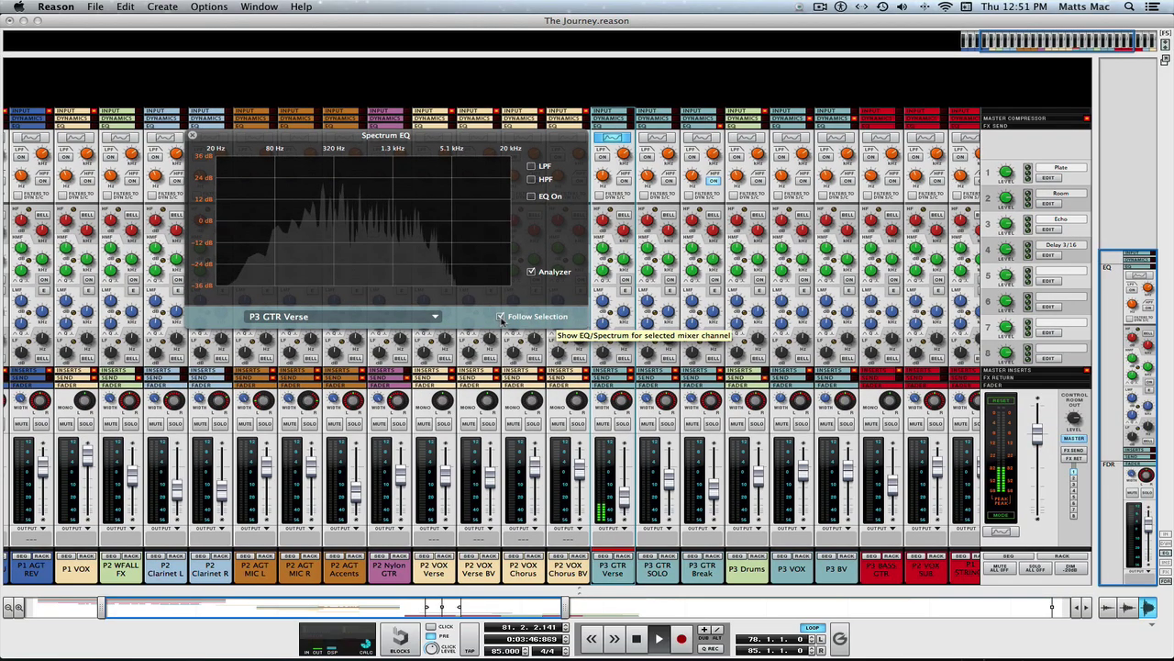
Toggle Follow Selection off and on, then select the P2 VOX Chorus BV mixer channel
click(500, 316)
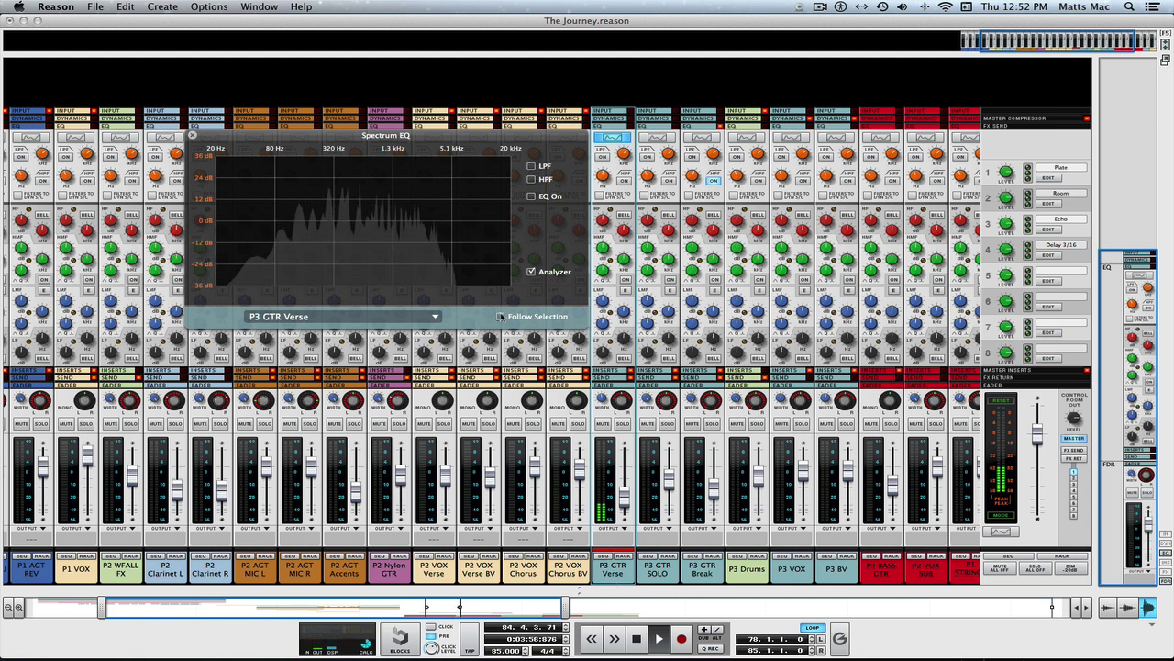
click(501, 316)
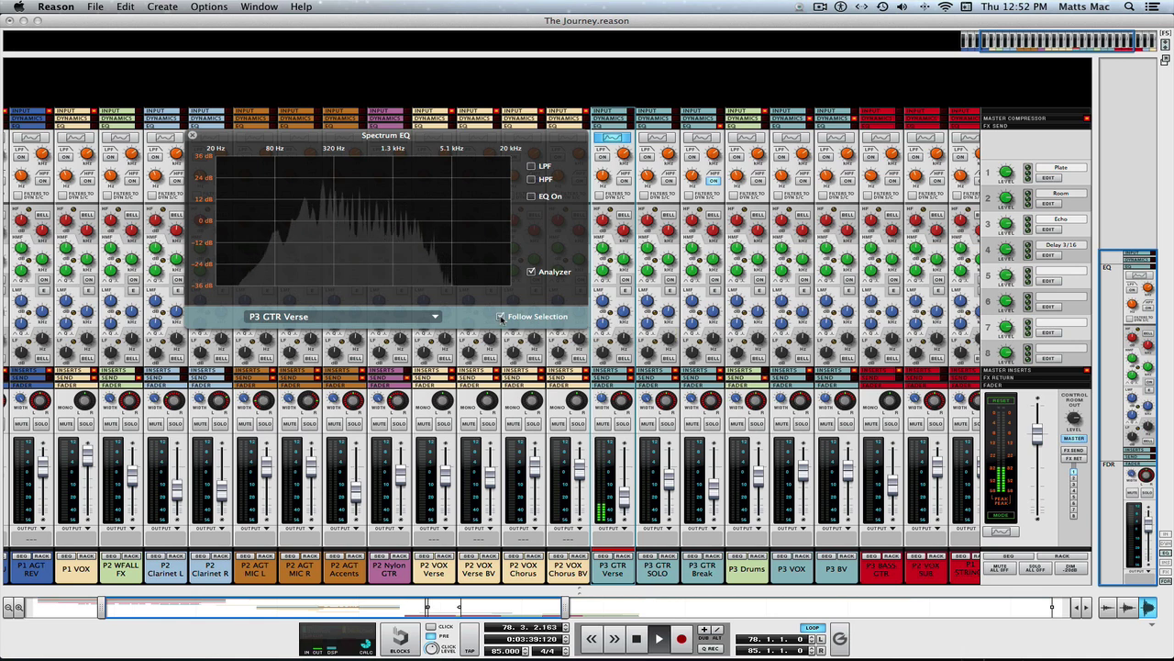
click(567, 574)
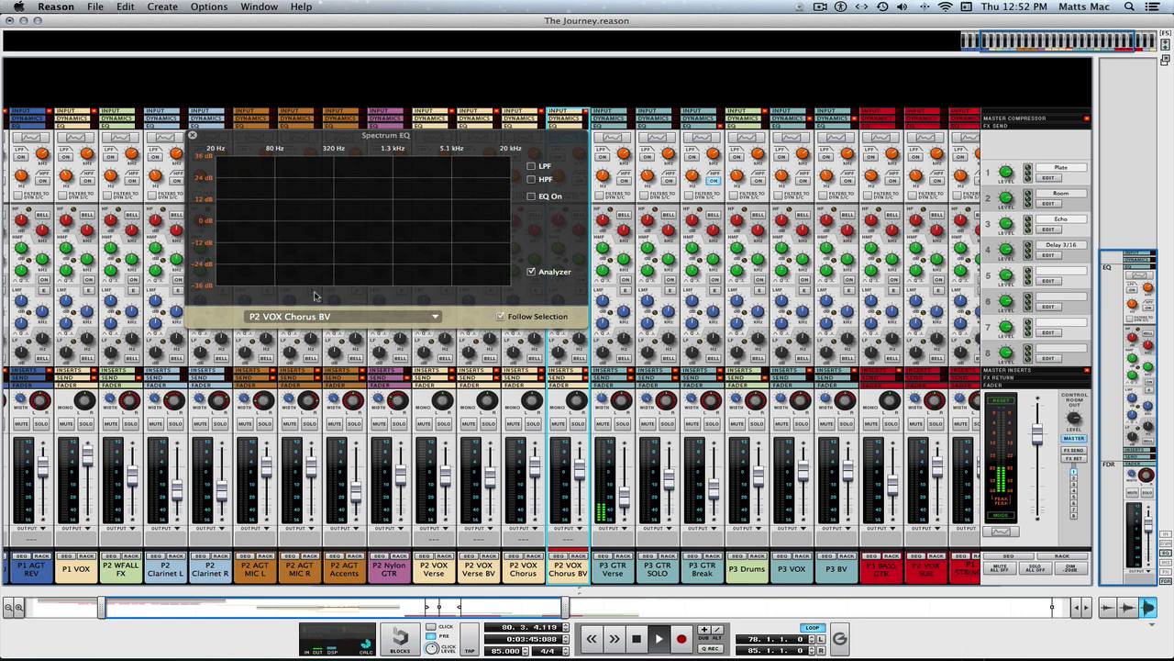
Choose P3 GTR Verse from the Spectrum EQ channel list
click(436, 316)
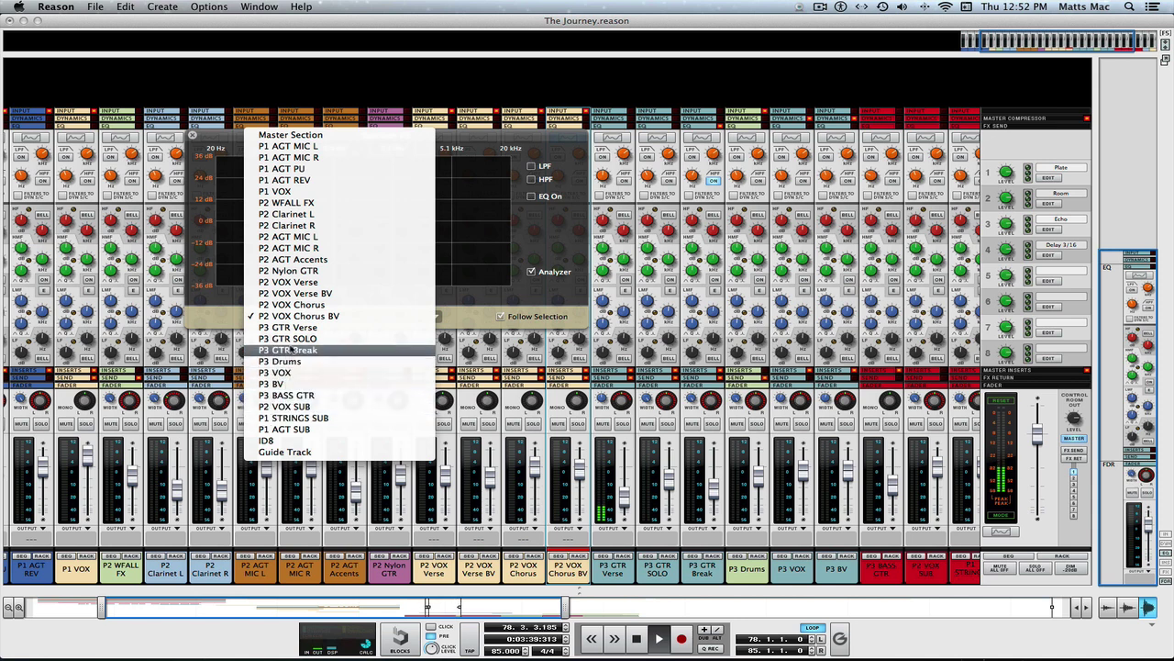
click(298, 327)
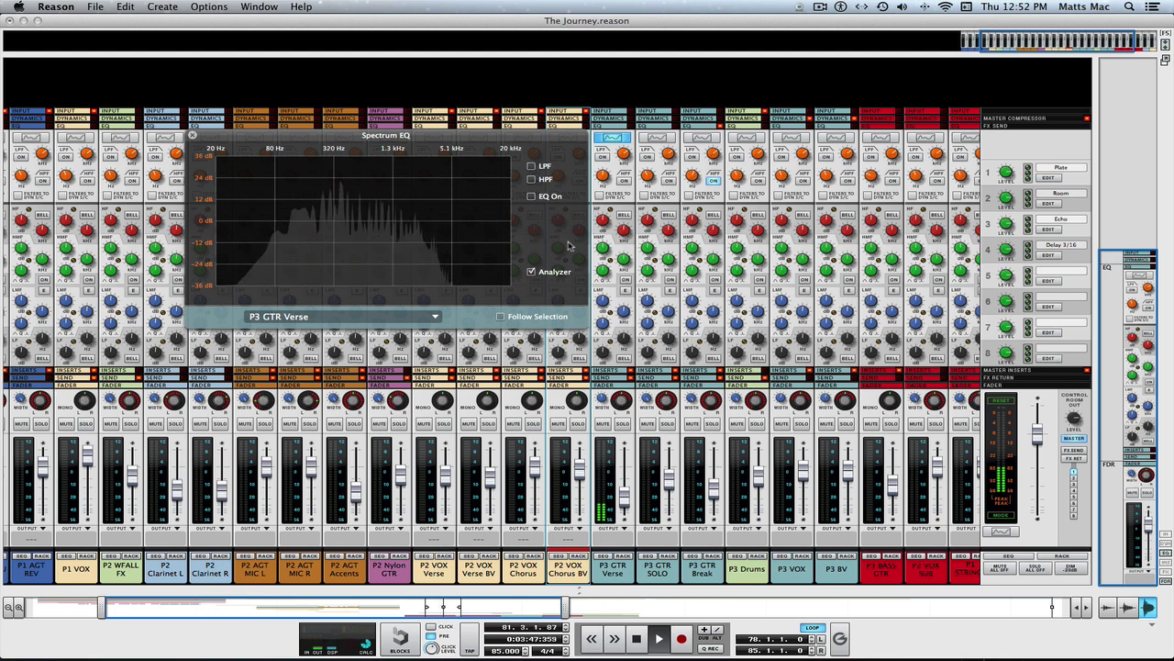
Stop playback and move the Spectrum EQ toward the mixer's centre, keeping P3 GTR Verse selected
key(space)
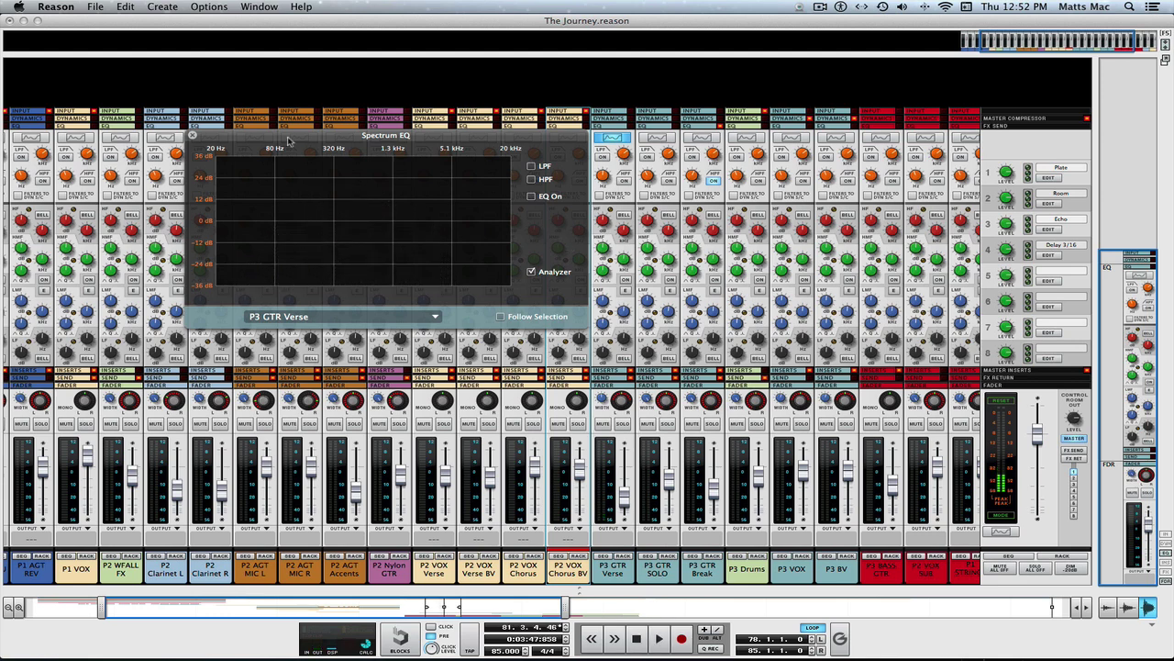
drag(290, 137, 424, 180)
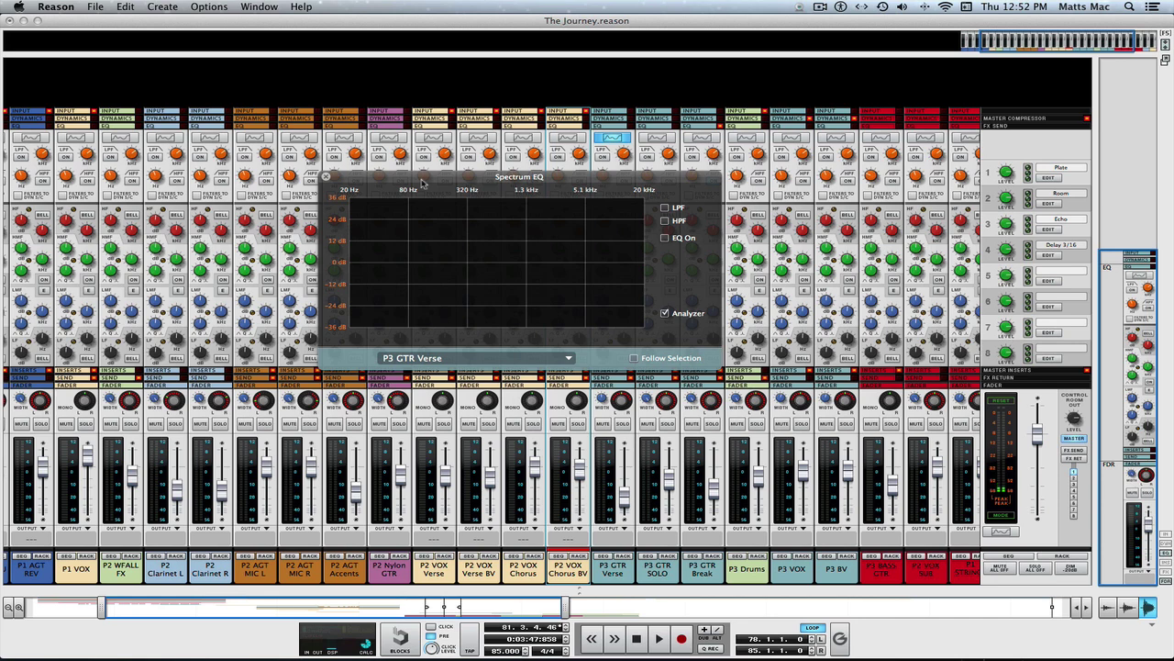
click(570, 358)
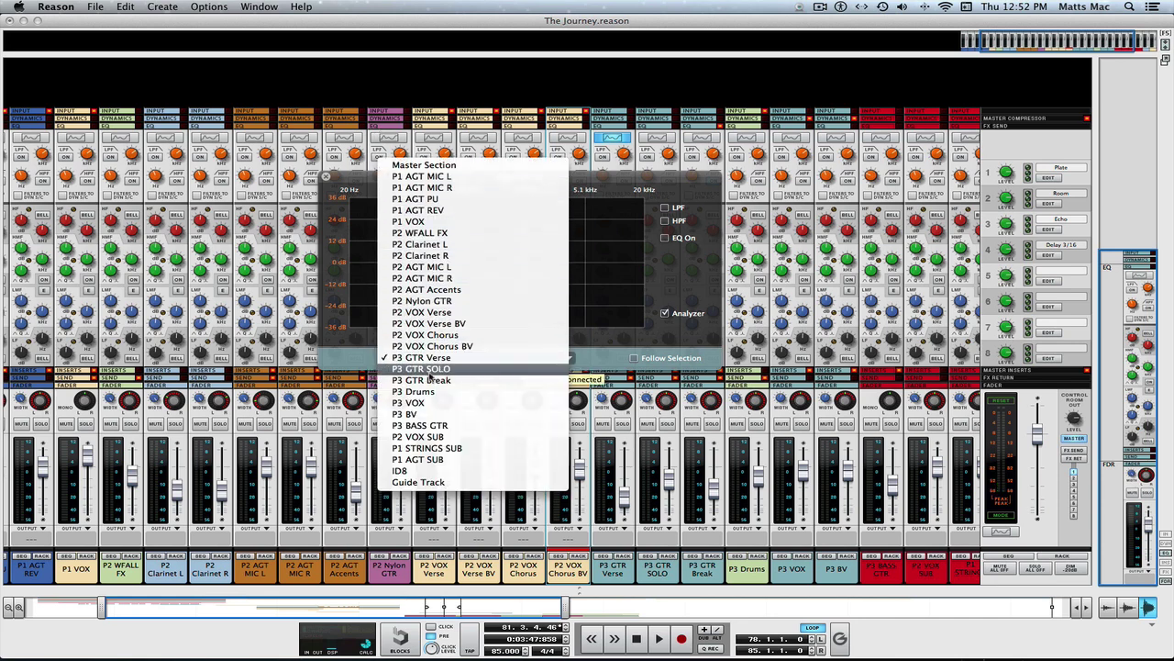
click(681, 286)
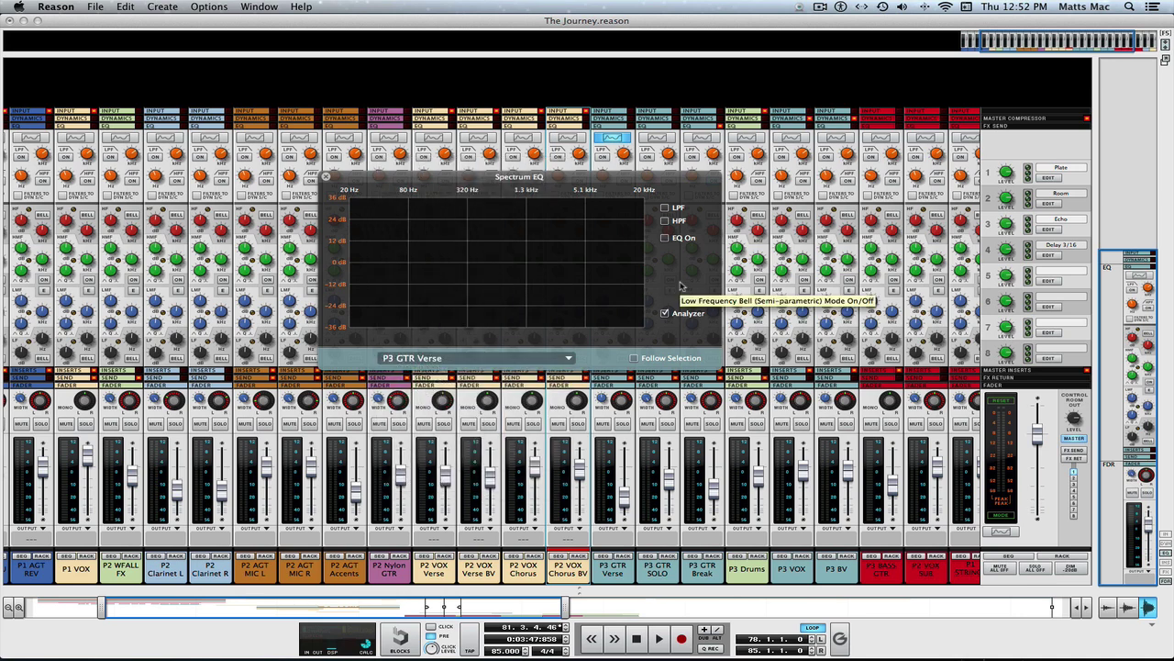
key(F6)
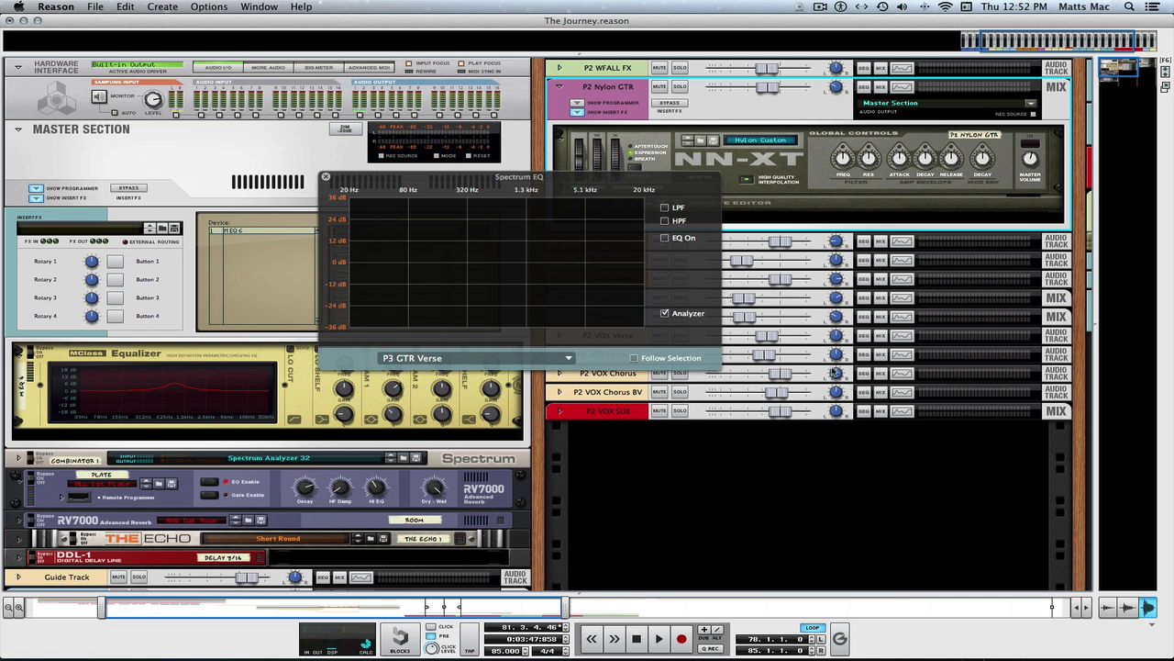
key(F5)
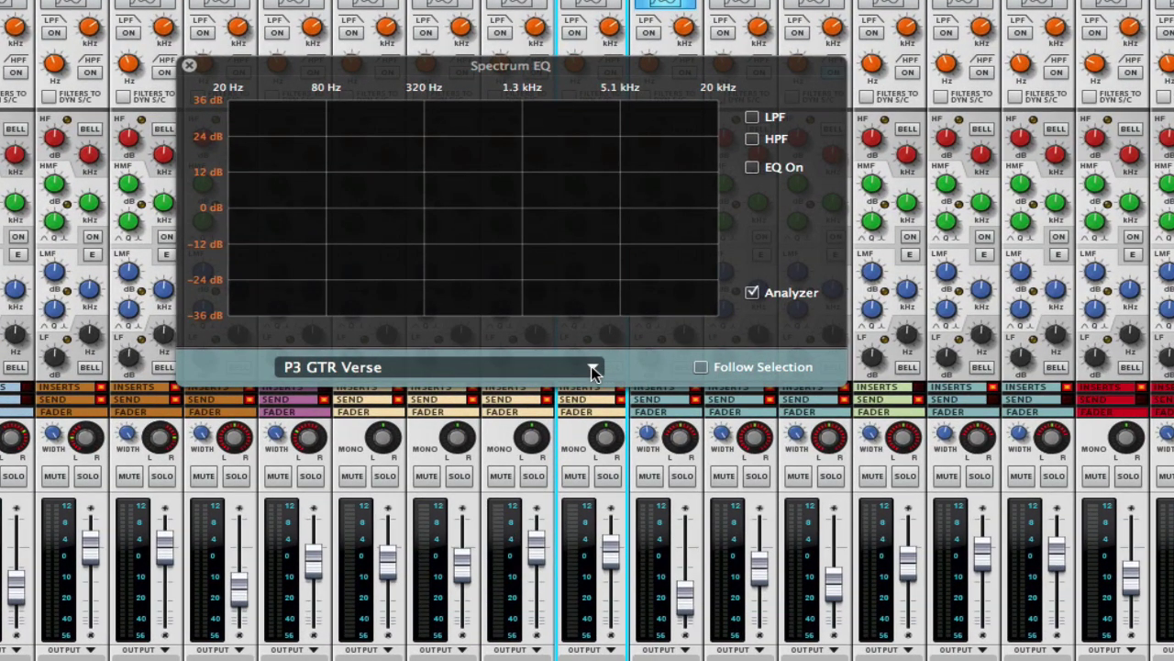
click(591, 370)
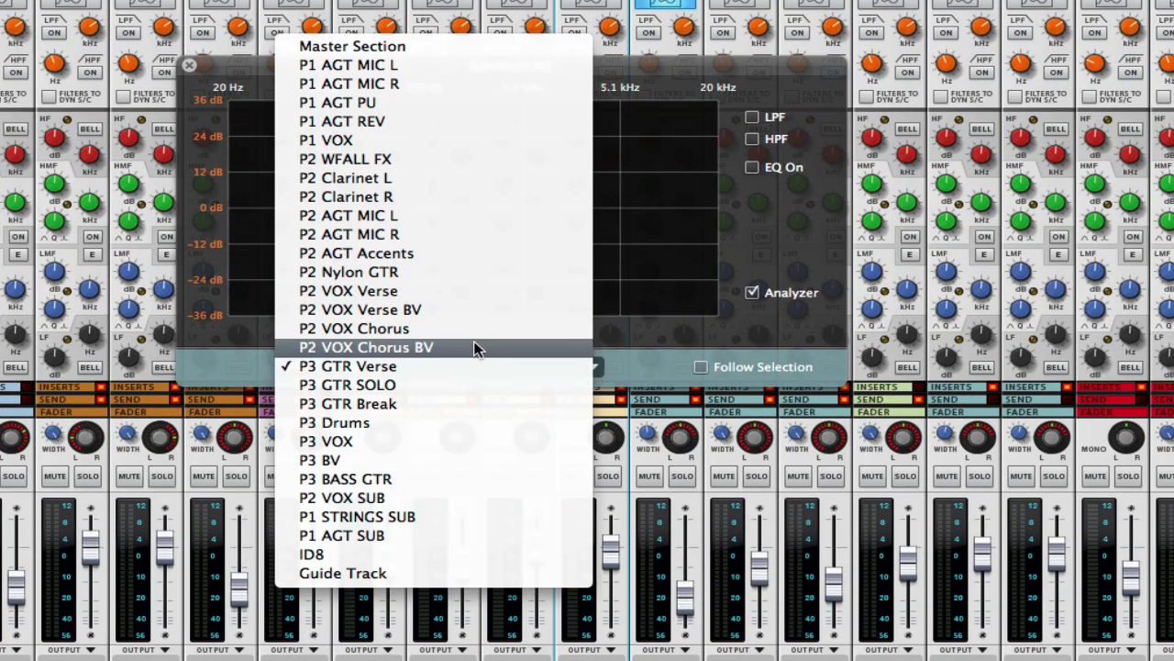
click(348, 48)
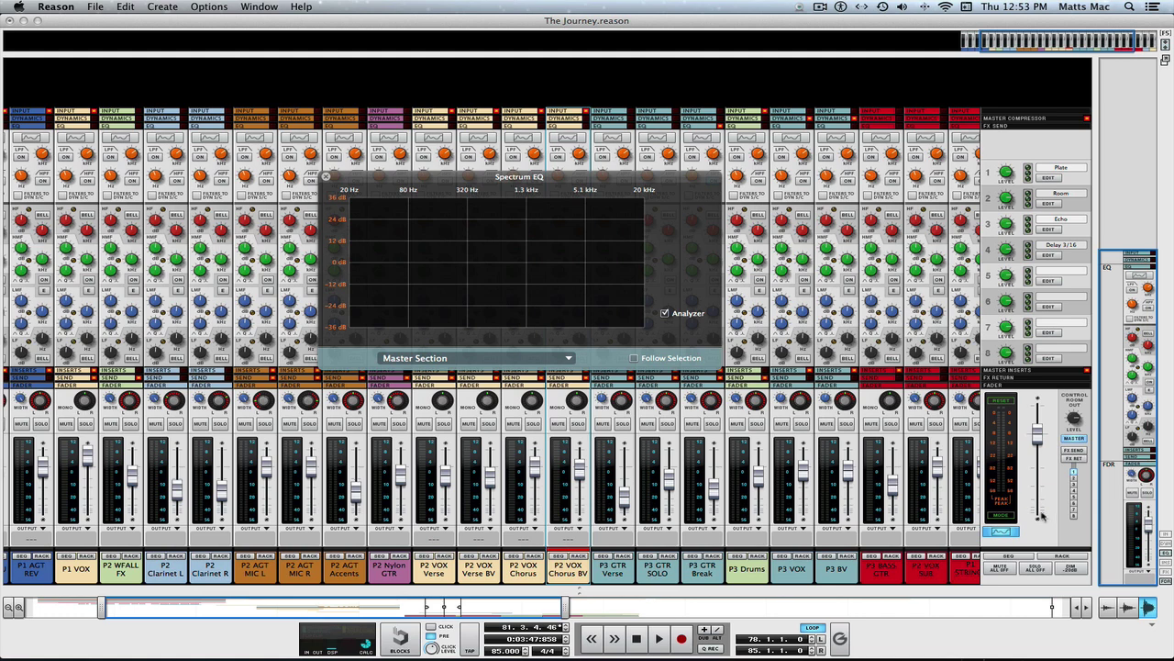
click(568, 359)
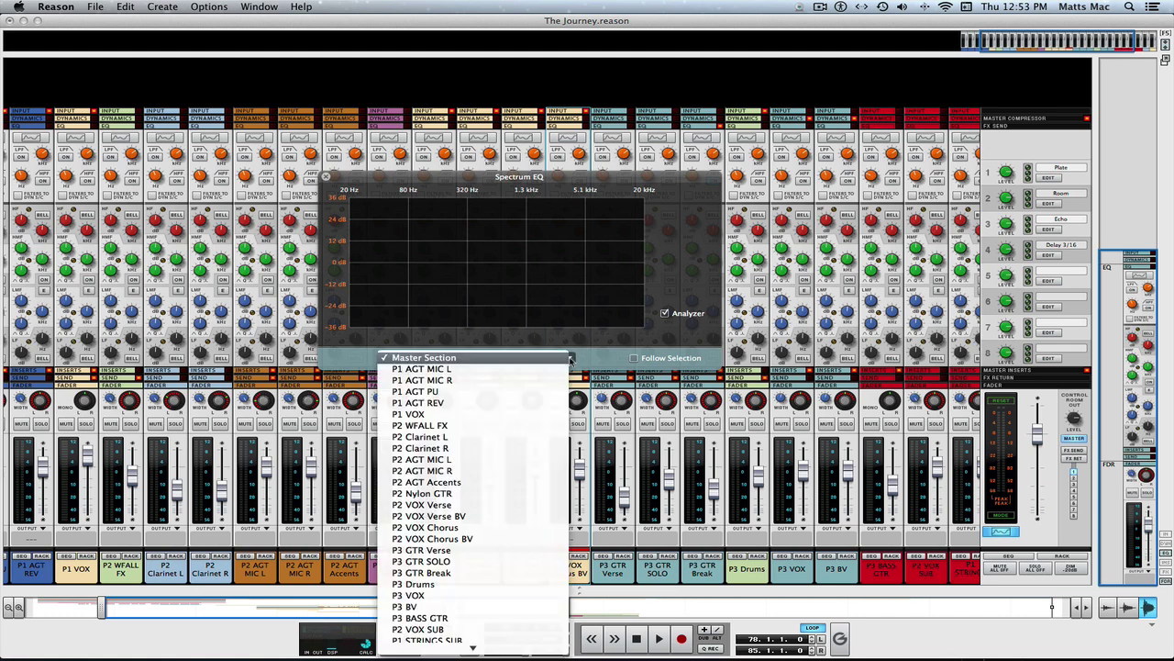
click(407, 550)
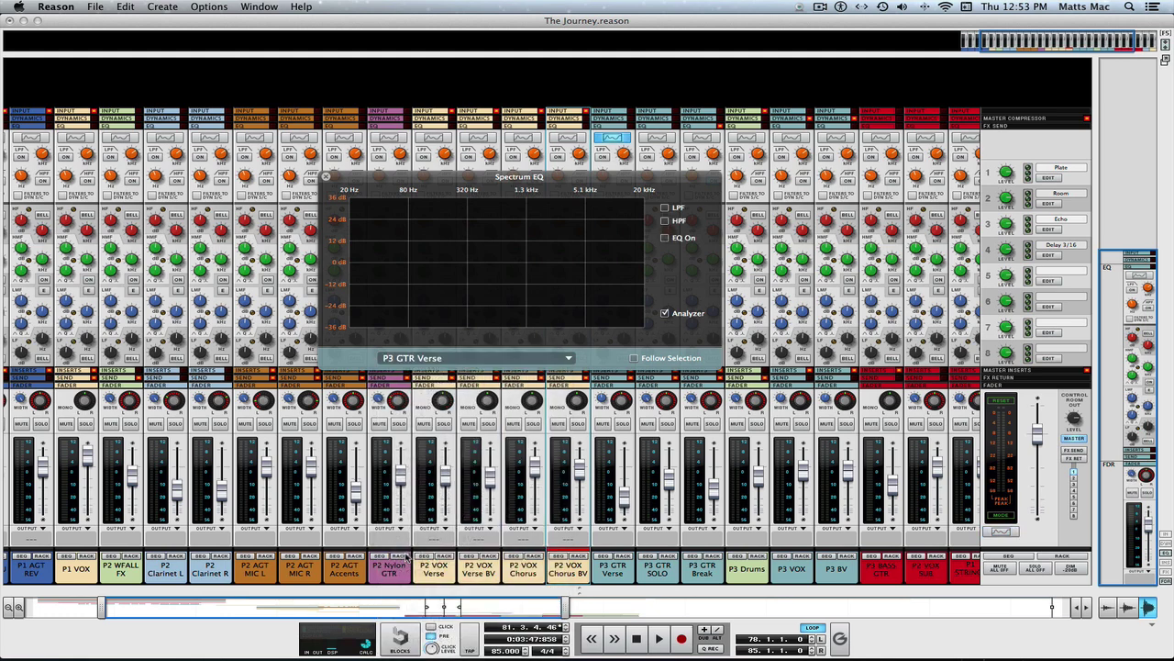
key(space)
key(space)
drag(665, 179, 530, 147)
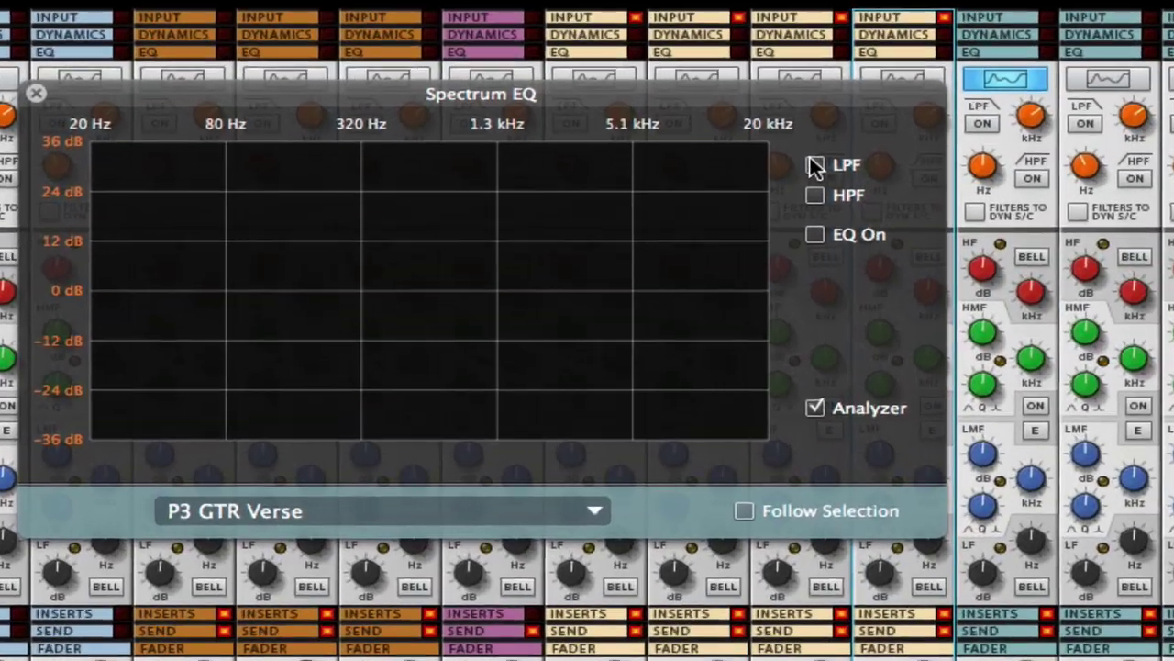
Try the LPF and HPF, switch both off, and turn on the four EQ bands
click(530, 175)
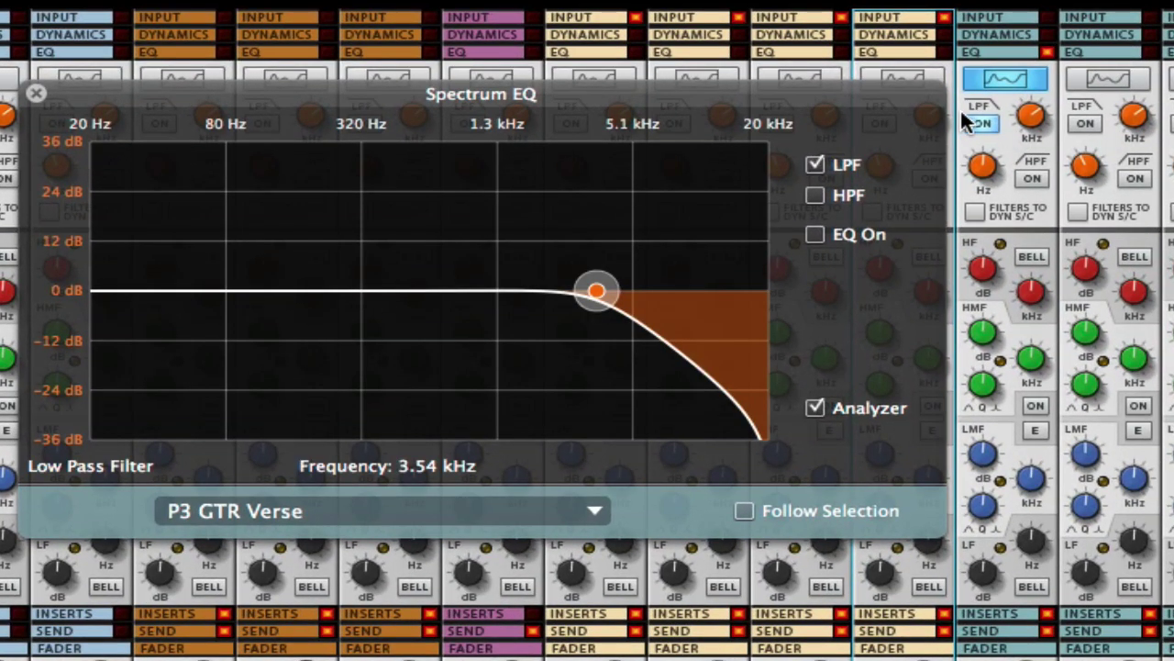
click(814, 196)
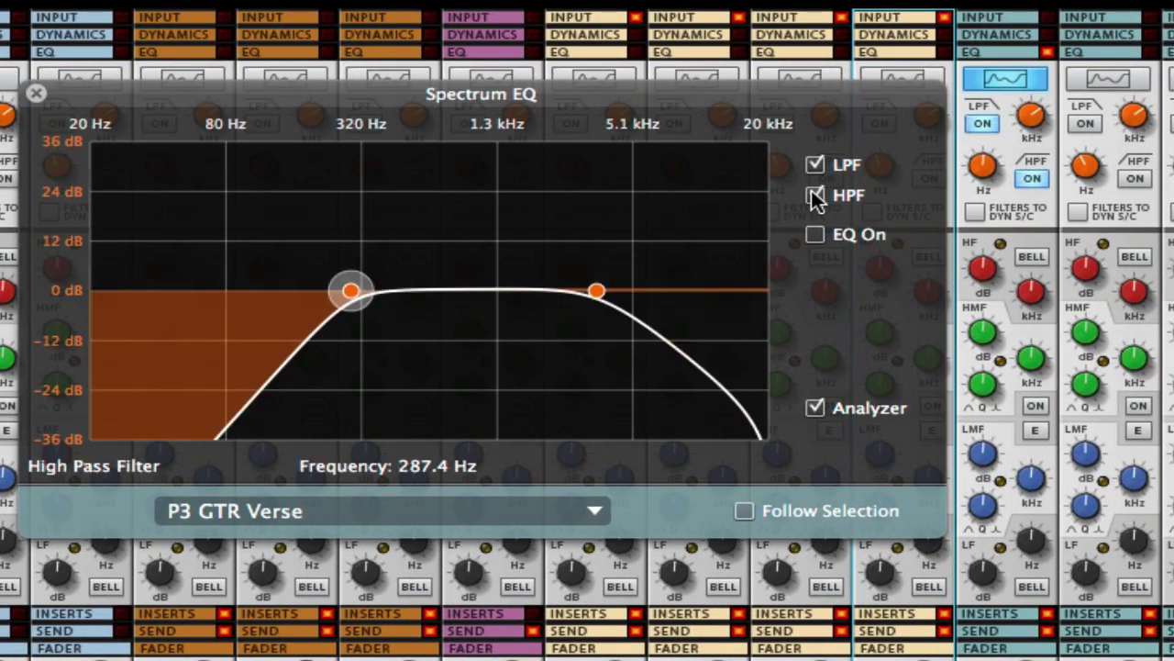
click(989, 123)
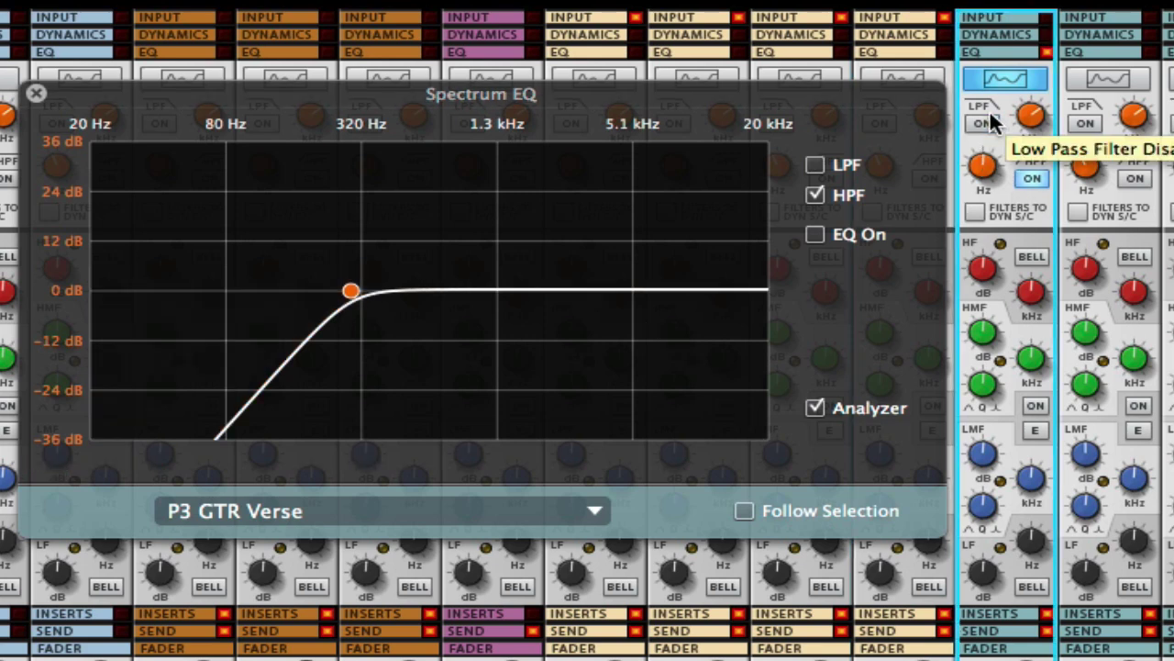
click(1032, 178)
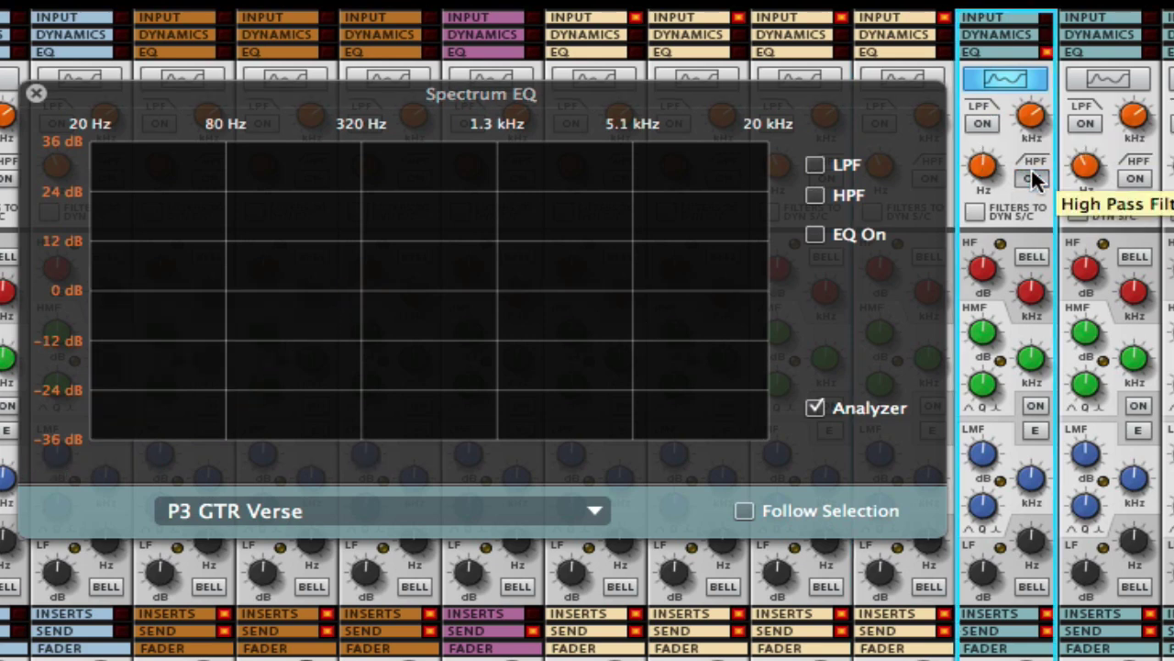
click(813, 235)
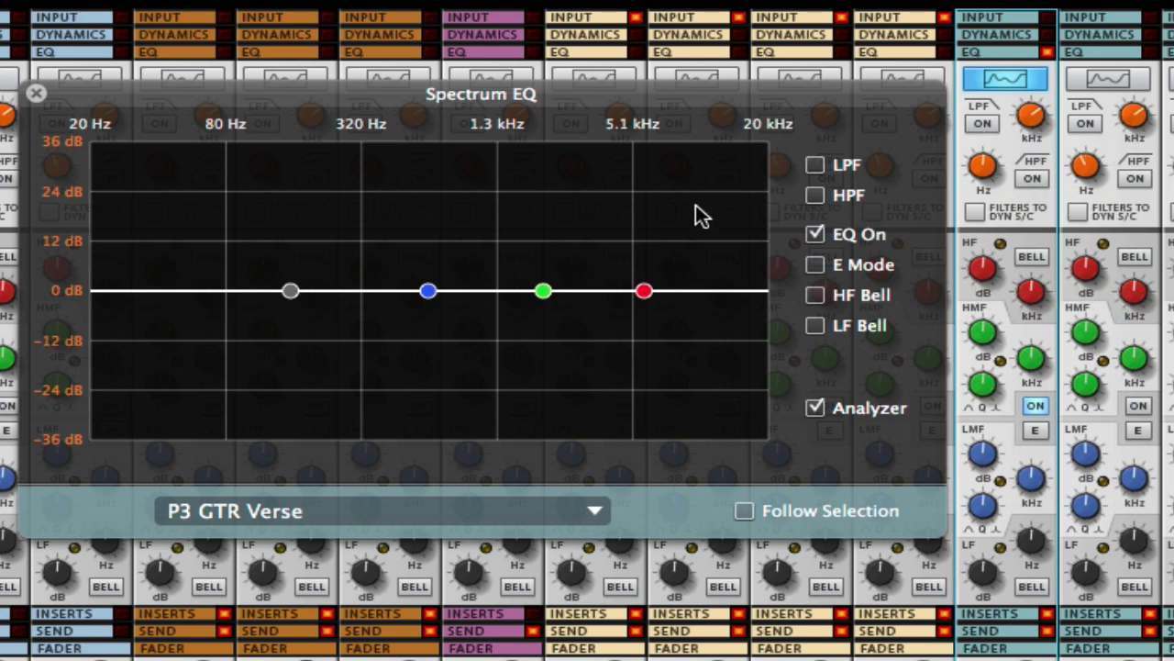
mouse_move(633, 314)
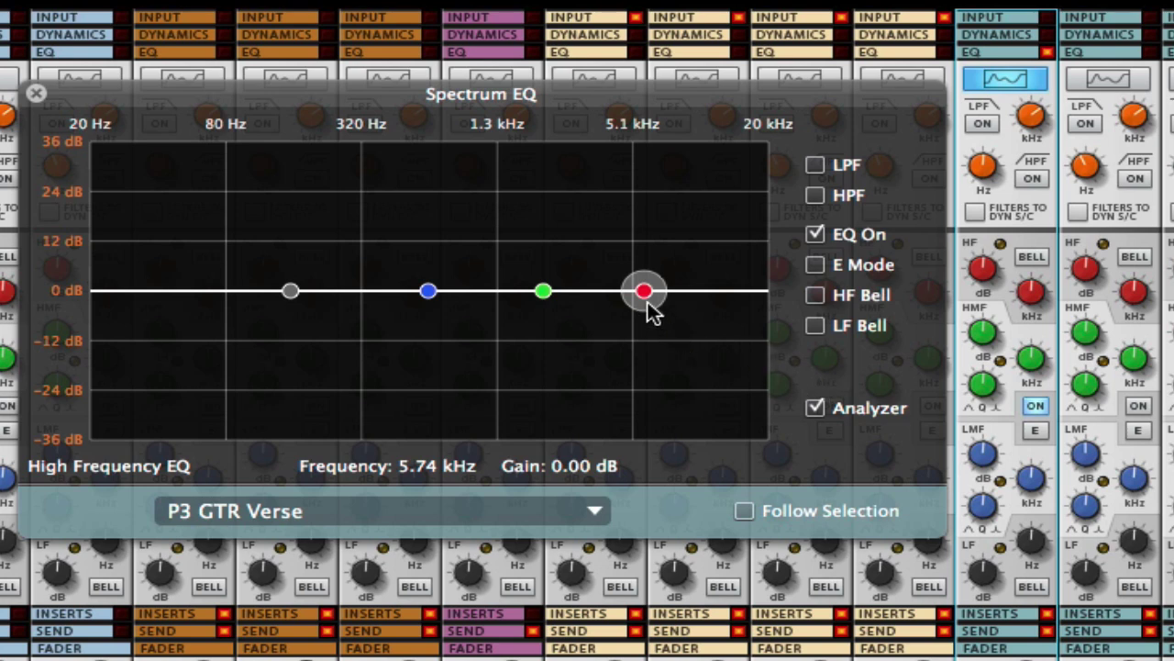
Make the low band a bell and cut it around 130 Hz
click(819, 325)
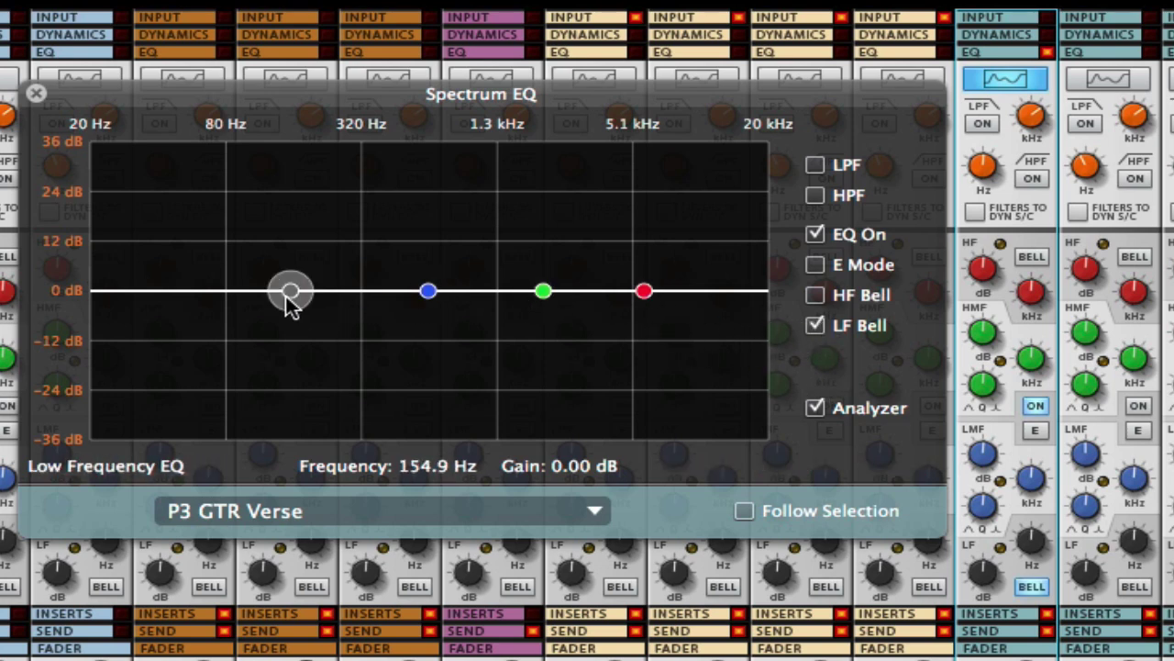
drag(289, 293, 287, 318)
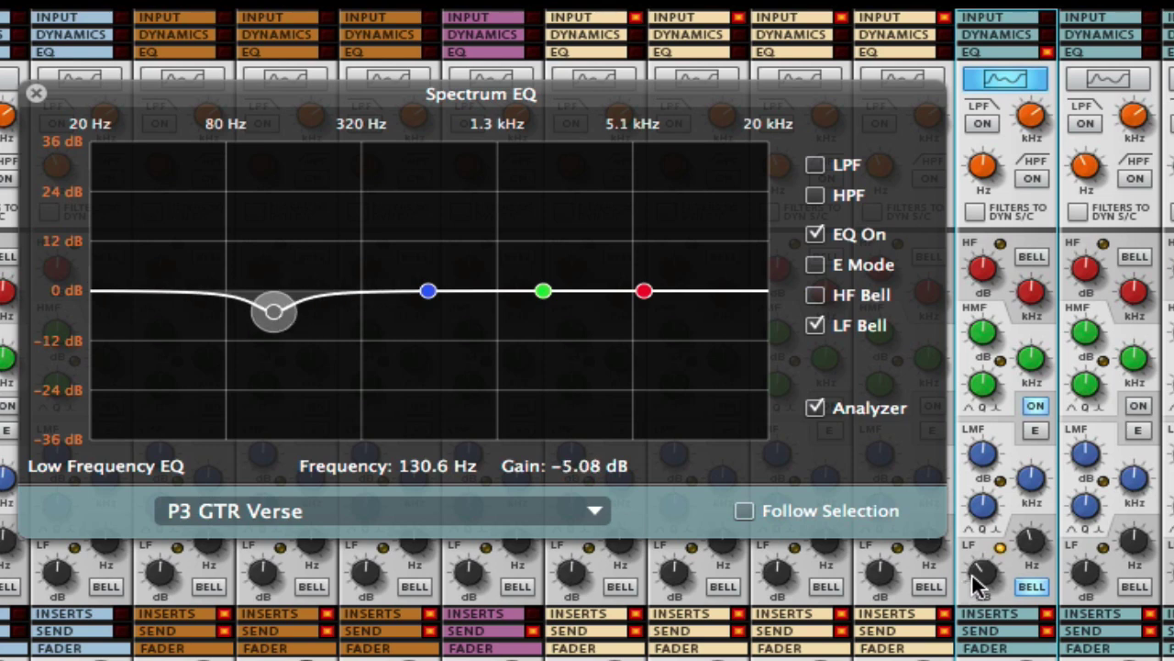
mouse_move(979, 578)
mouse_down()
mouse_move(988, 537)
mouse_move(982, 576)
mouse_up()
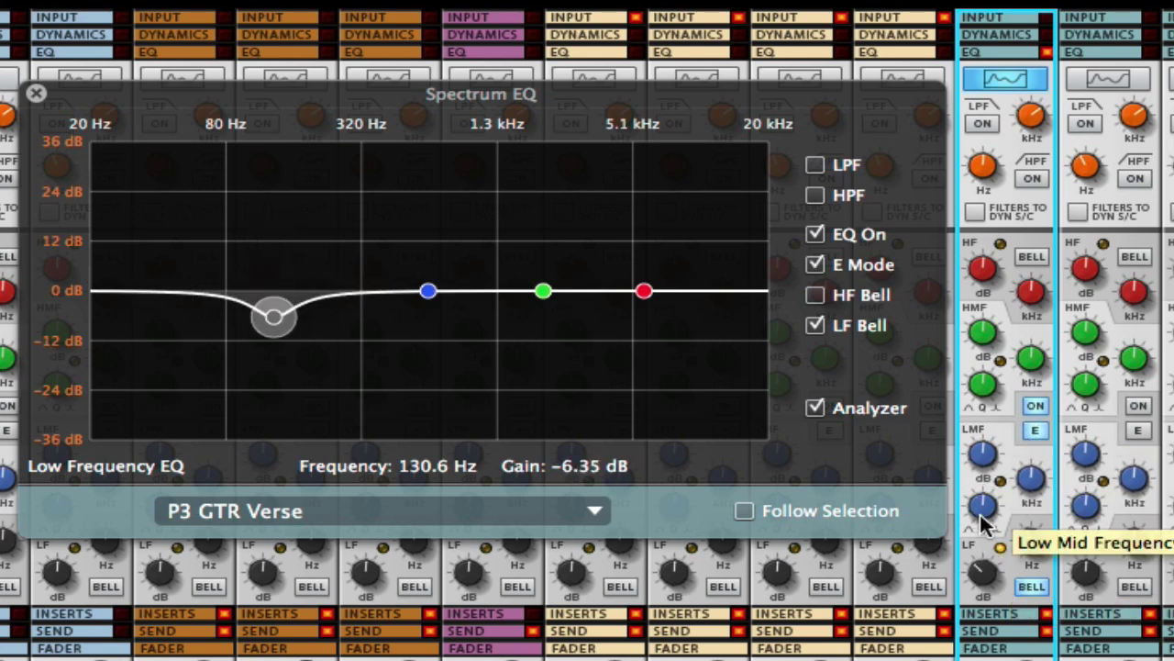
Boost the low-mid band by 15.24 dB at 701.5 Hz with Q 2.50
drag(980, 535, 974, 561)
drag(429, 292, 438, 229)
drag(980, 516, 947, 393)
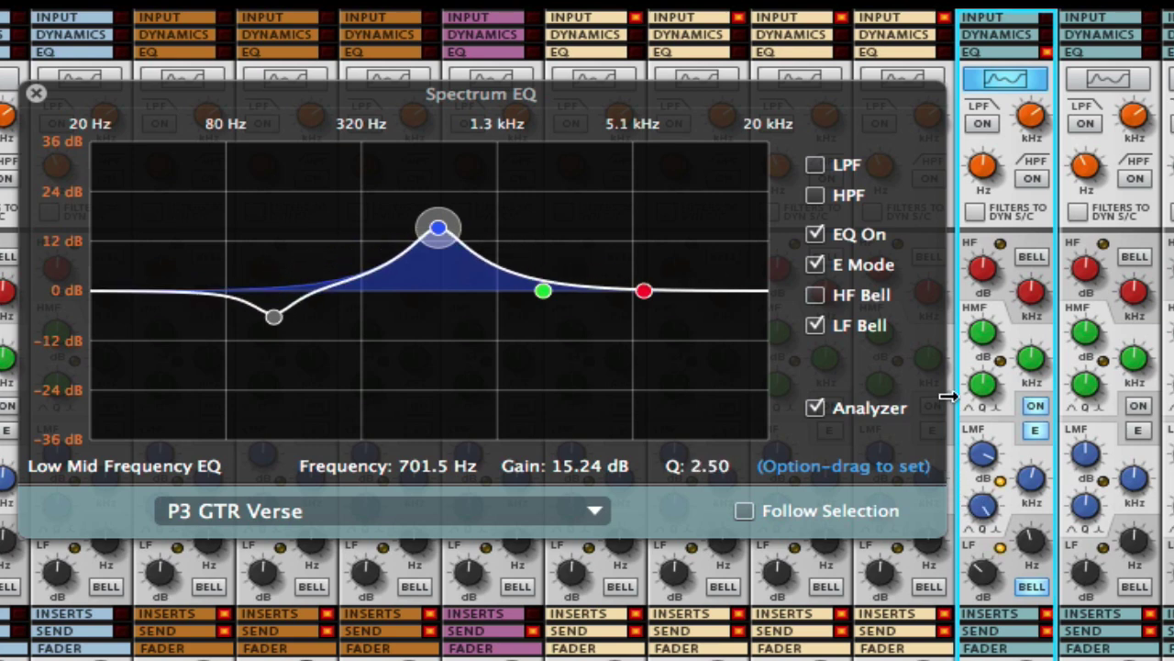
Turn off E Mode, keep low-mid Q at 2.50, and make the high band a 5.74 kHz bell
click(1036, 431)
drag(981, 511, 945, 449)
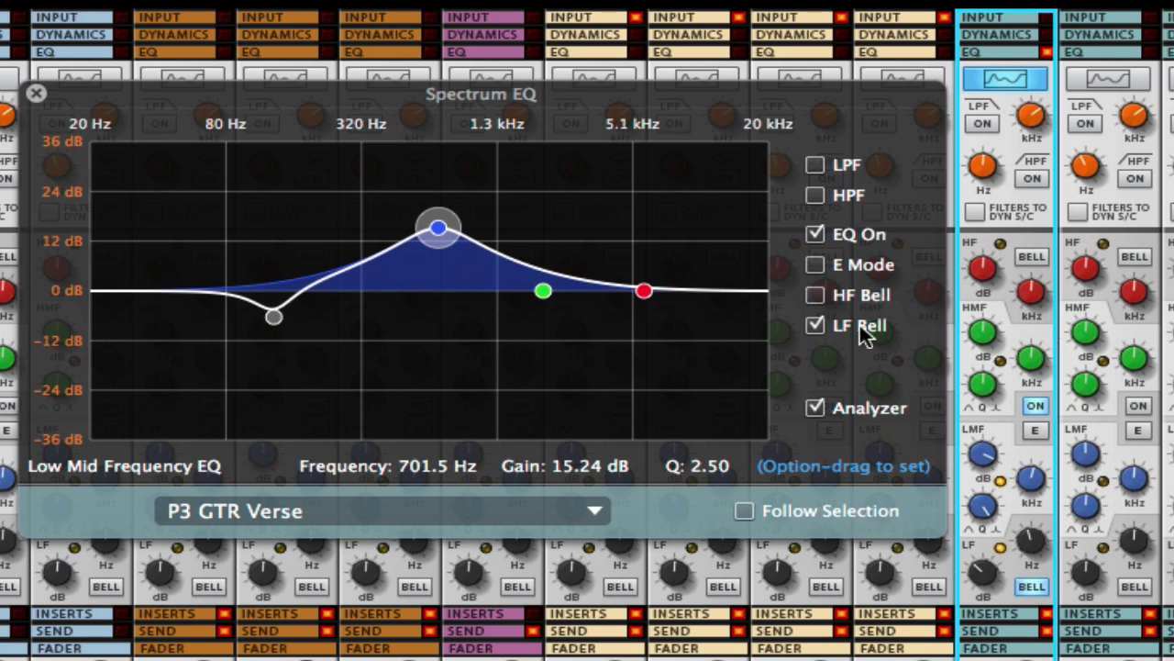
click(815, 295)
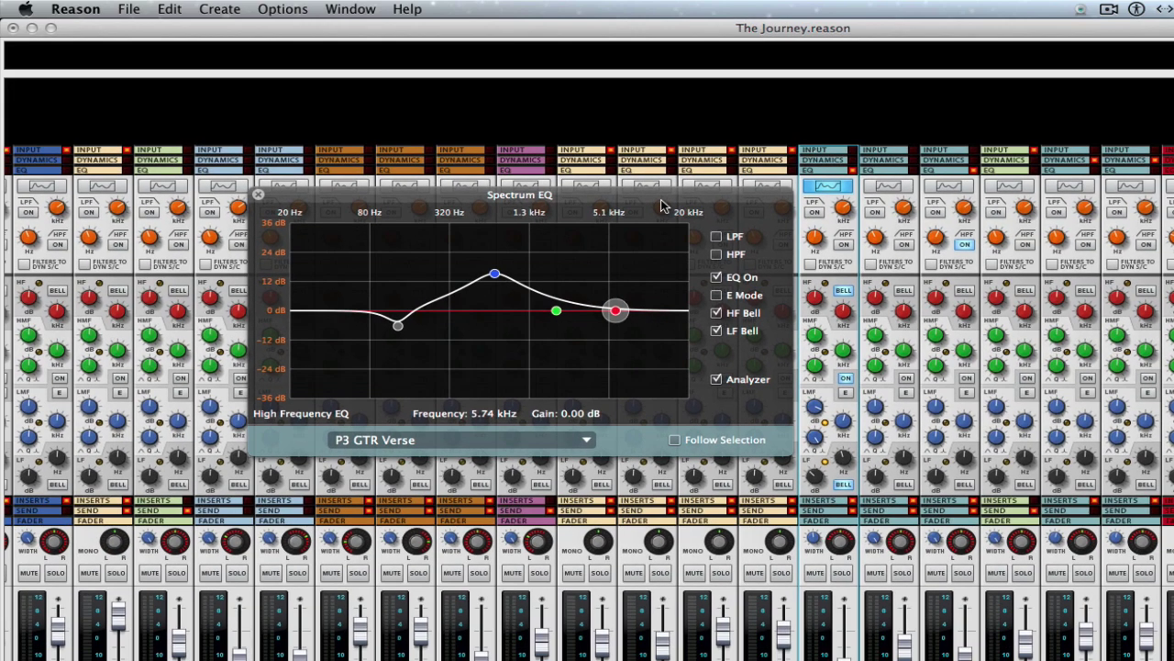
drag(662, 205, 853, 212)
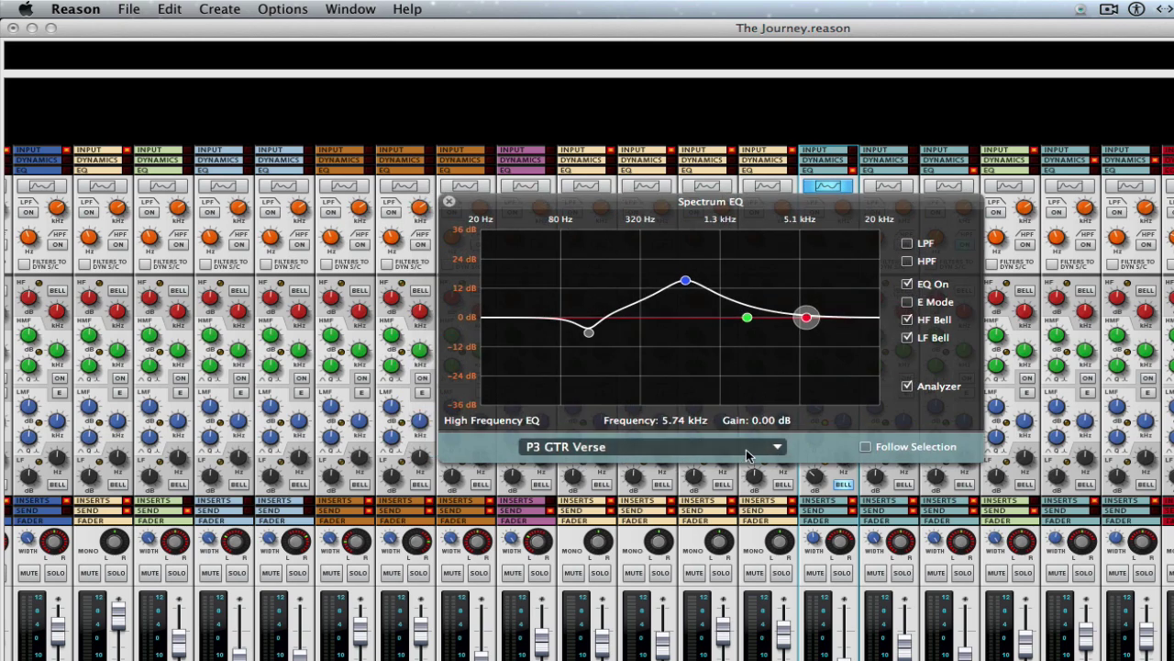
Turn on Follow Selection and show the P3 VOX channel in the Spectrum EQ
click(865, 447)
drag(752, 205, 554, 230)
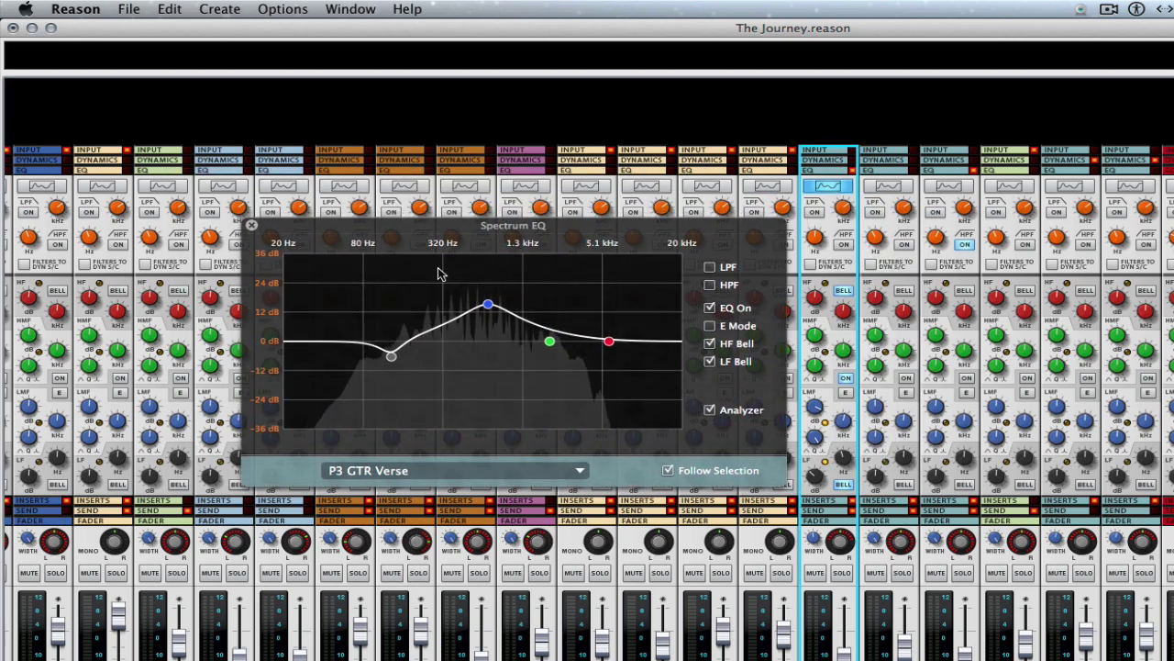
click(582, 471)
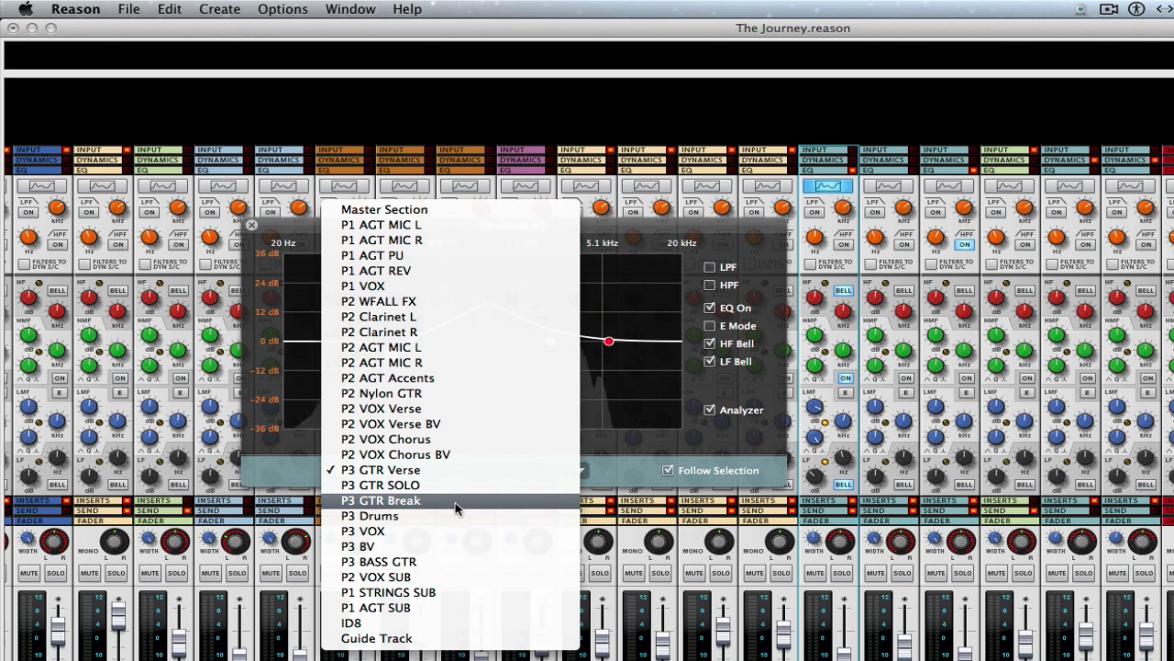
click(378, 531)
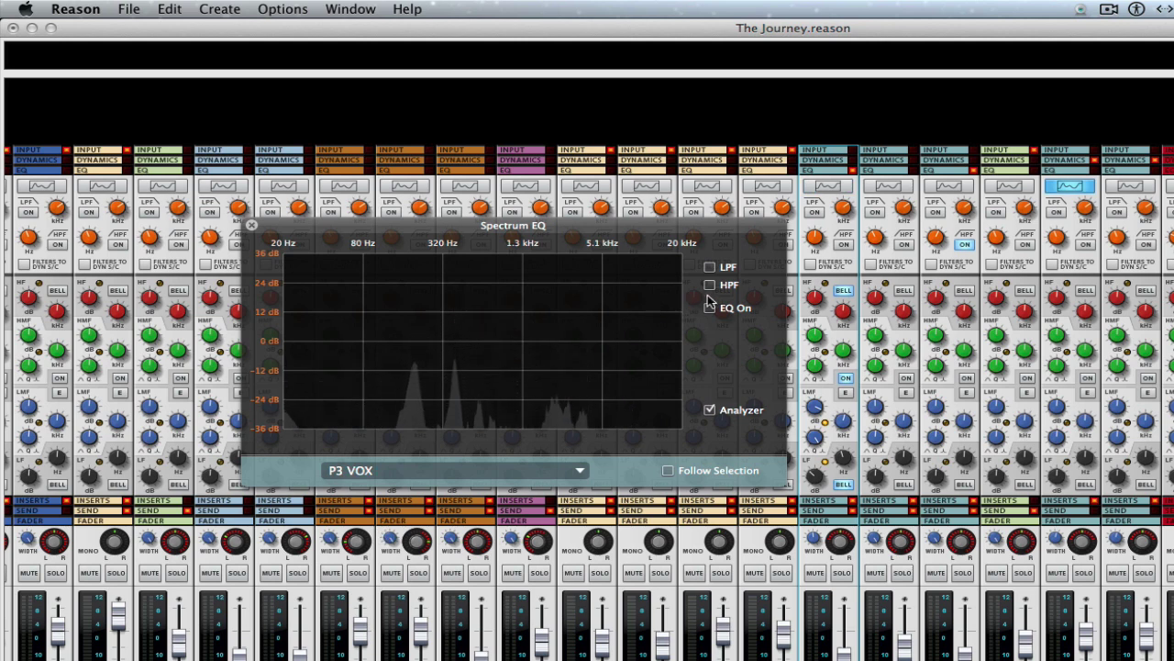
Enable P3 VOX's EQ and boost the high-mid band 5.40 dB at 1.93 kHz
click(709, 309)
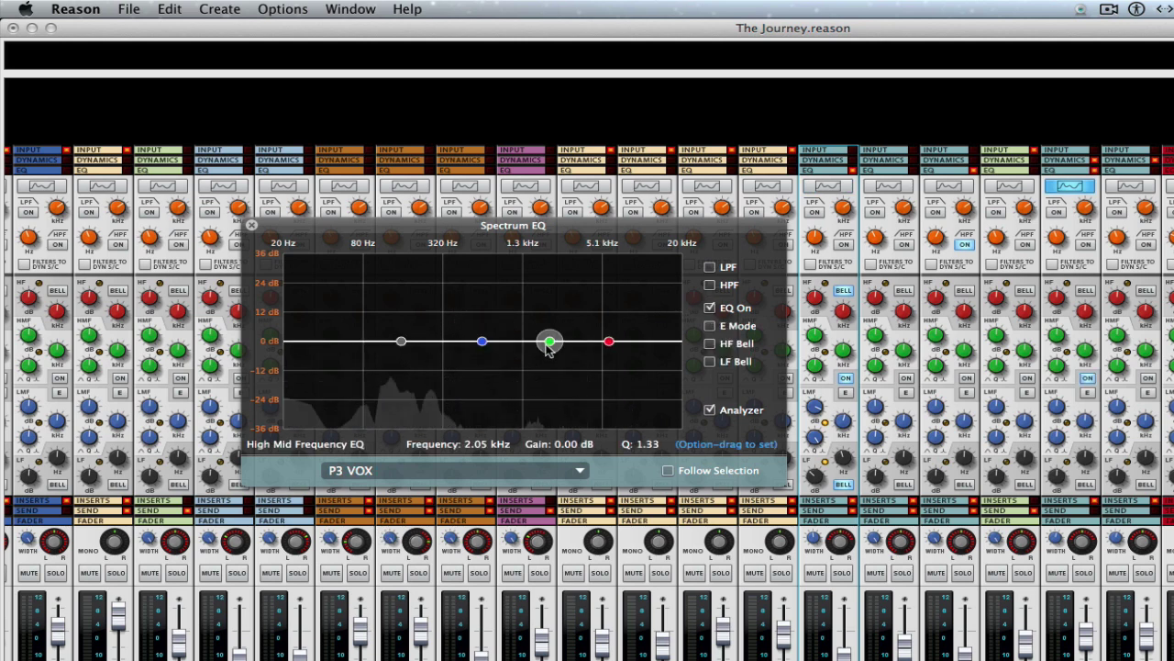
drag(550, 341, 547, 331)
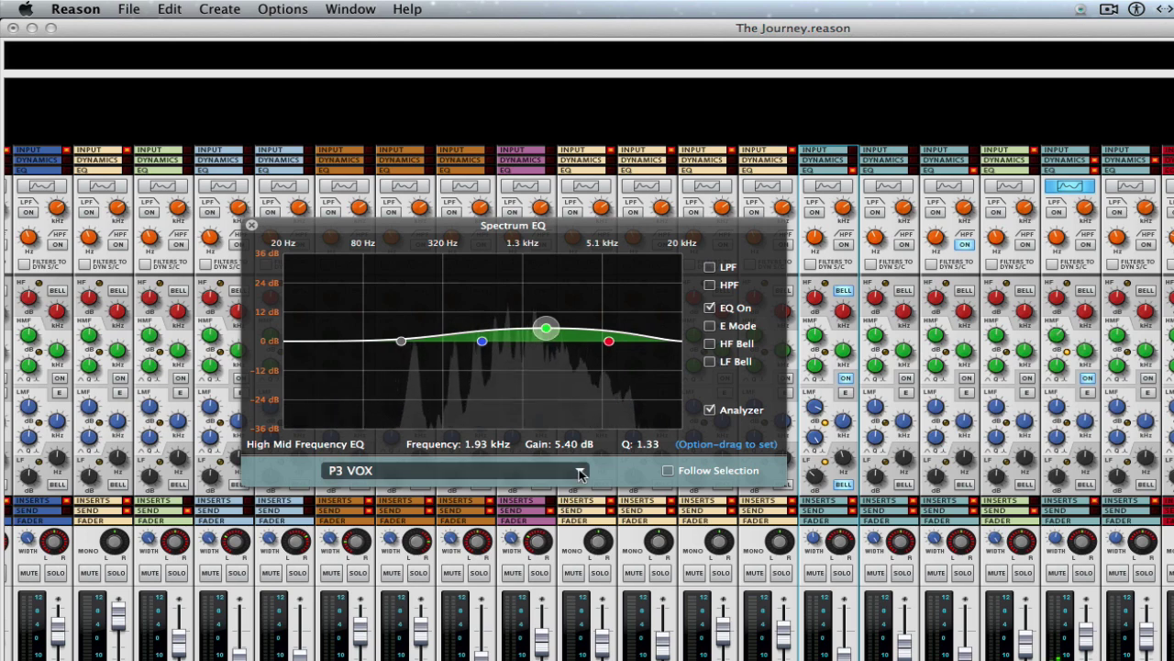
click(495, 470)
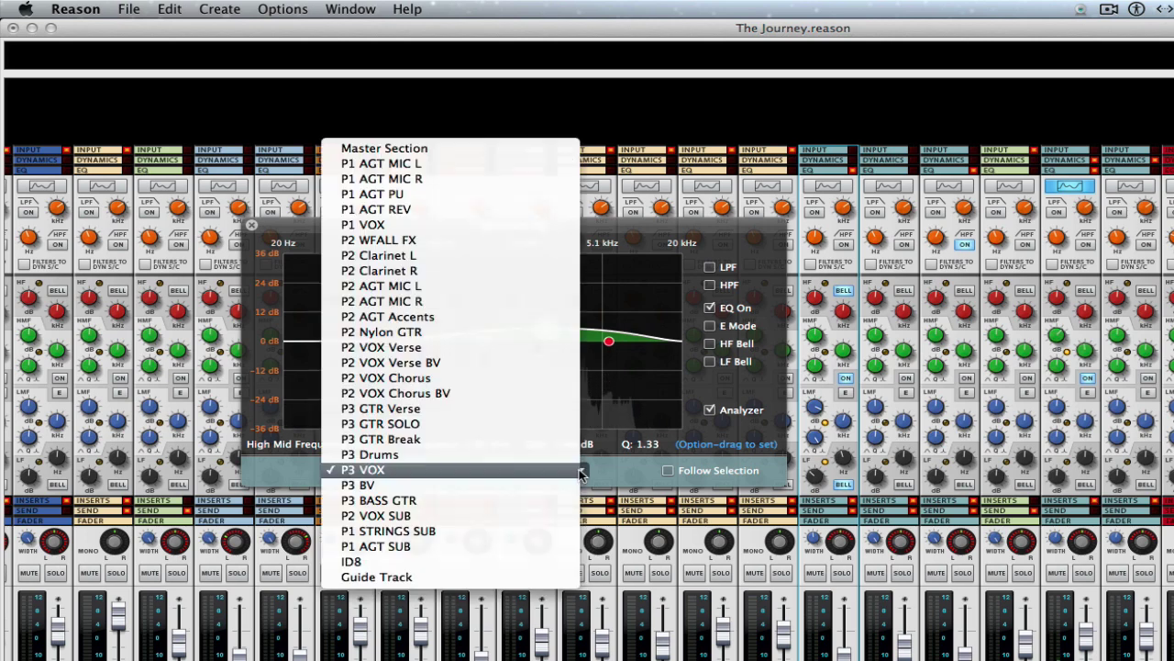
On the P3 BASS GTR channel, enable the EQ and a 44 Hz high-pass filter
click(394, 499)
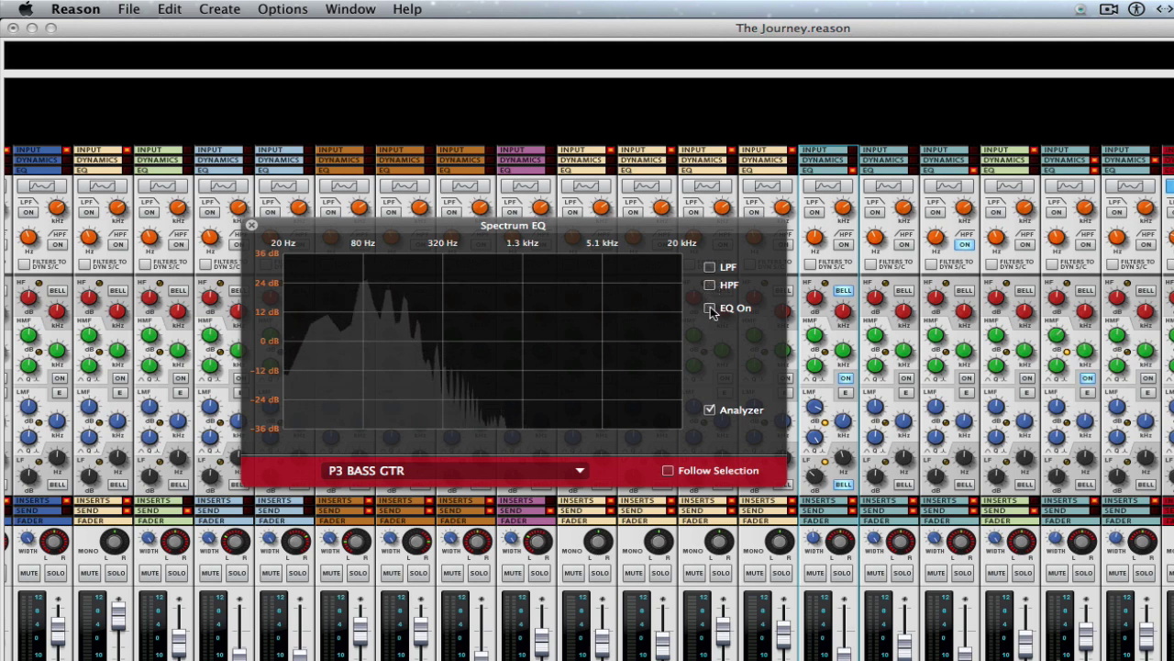
click(711, 309)
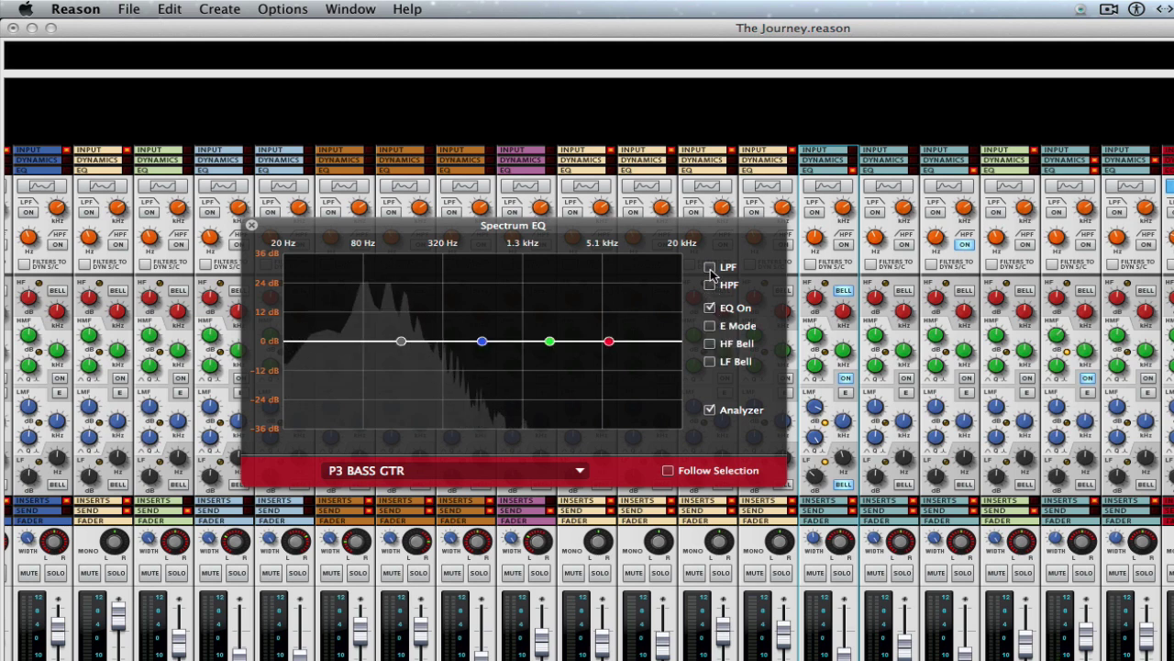
click(711, 285)
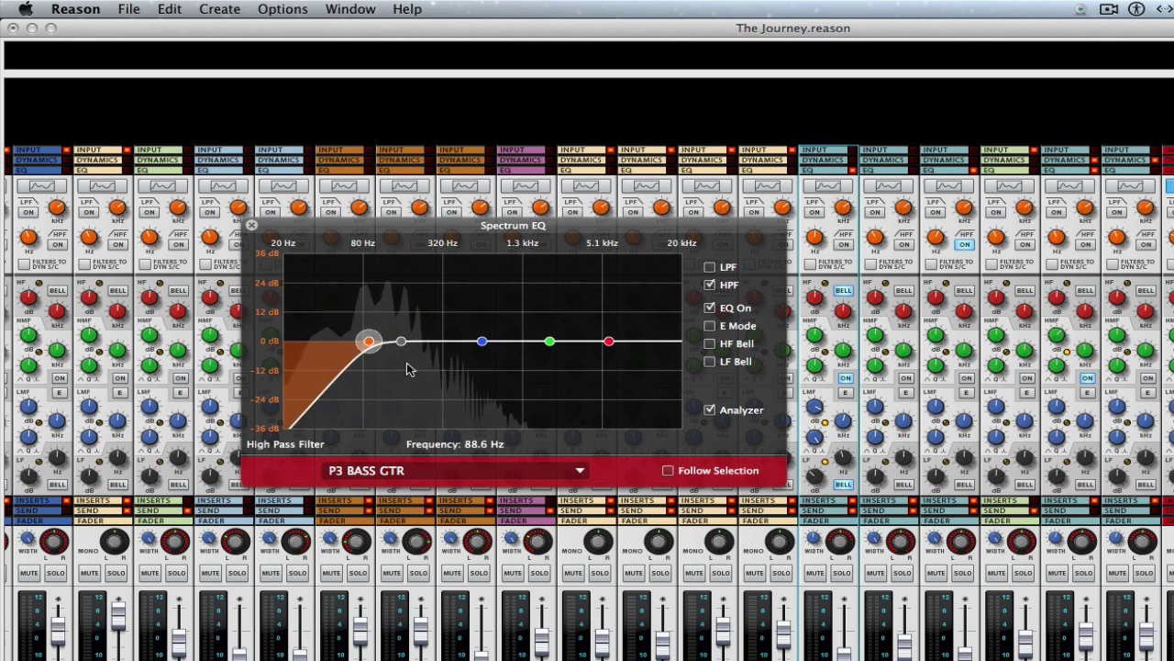
drag(398, 342, 329, 336)
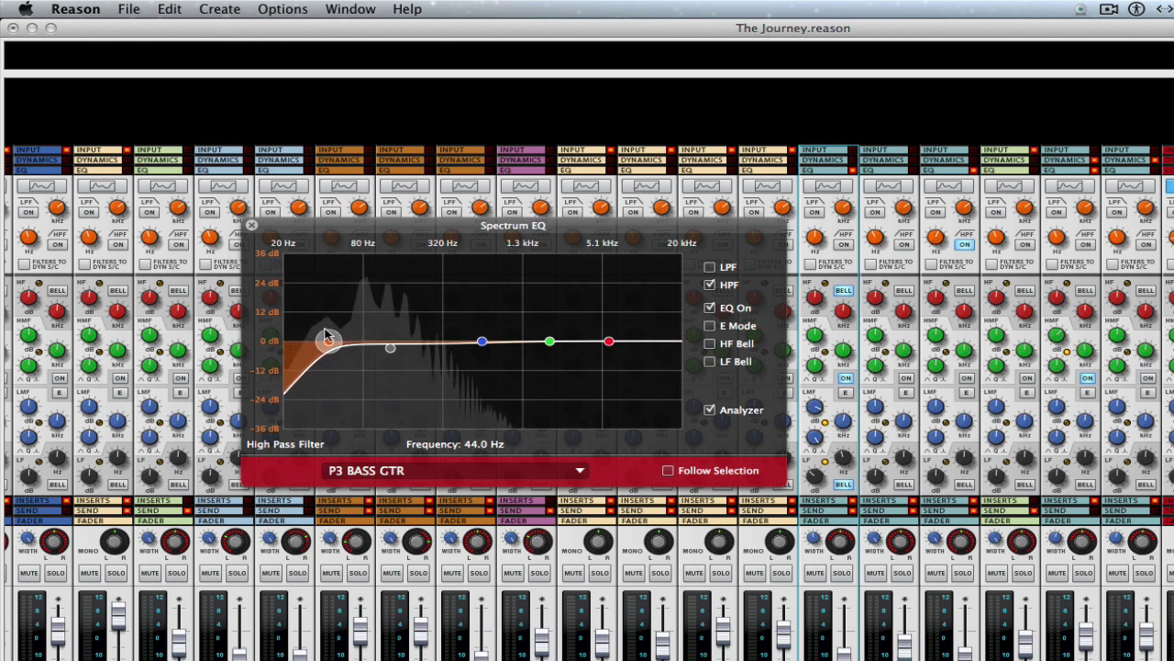
Make the bass's low band a bell boosting about 12 dB at 233.8 Hz, then reposition the Spectrum EQ window
click(711, 361)
drag(394, 350, 430, 319)
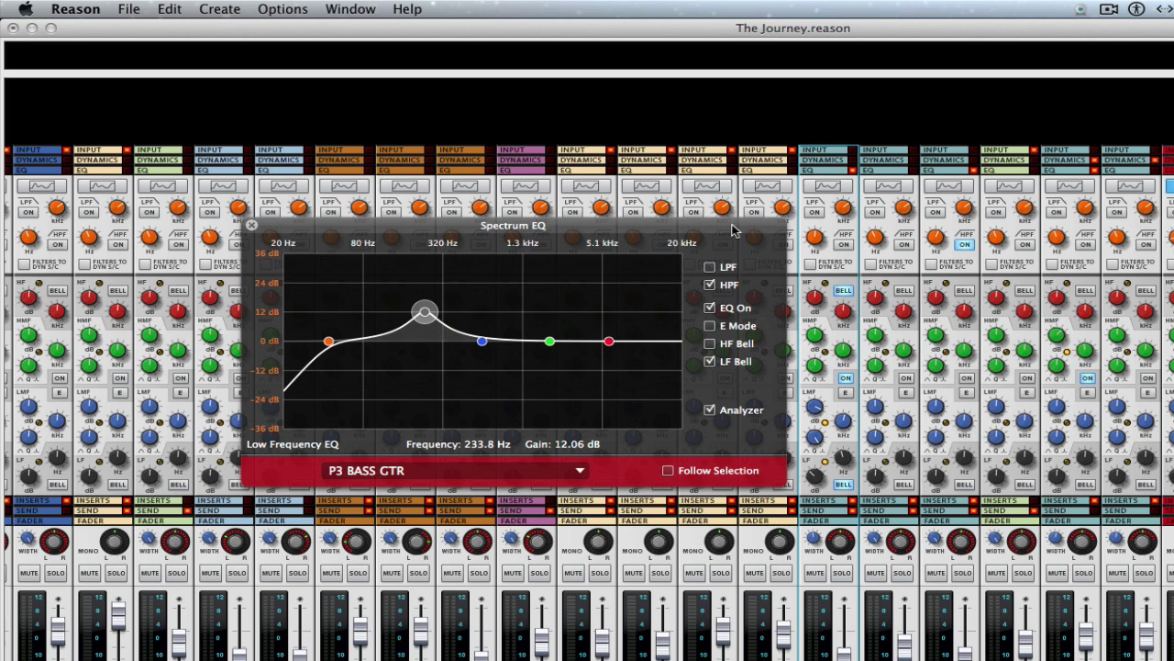
drag(734, 229, 877, 240)
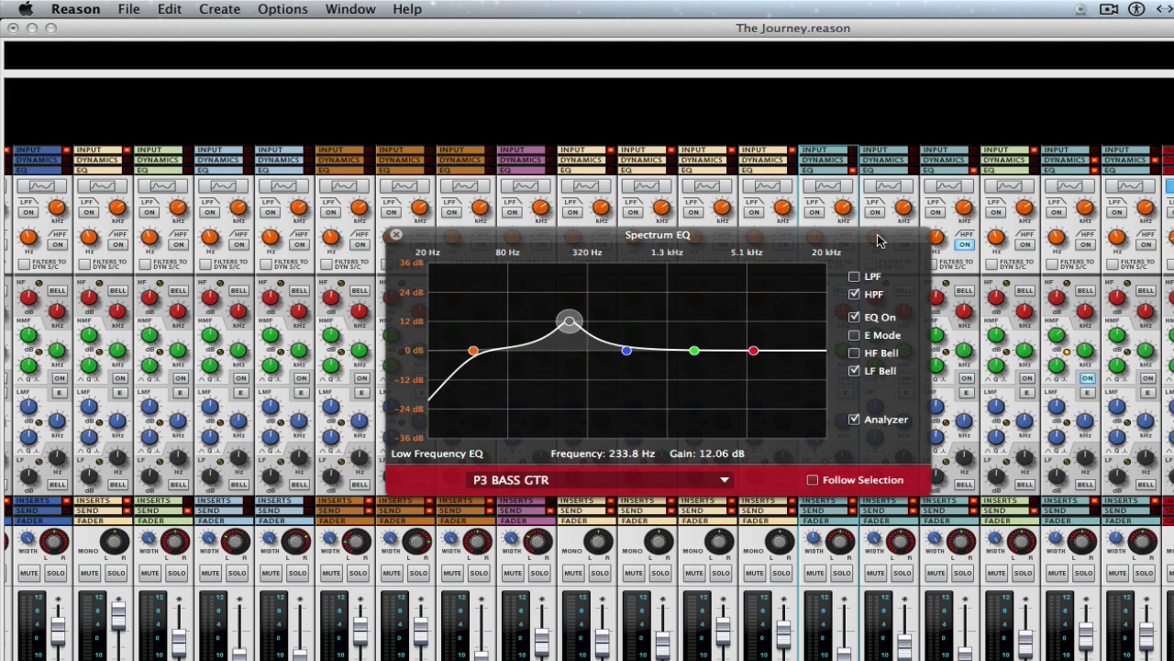